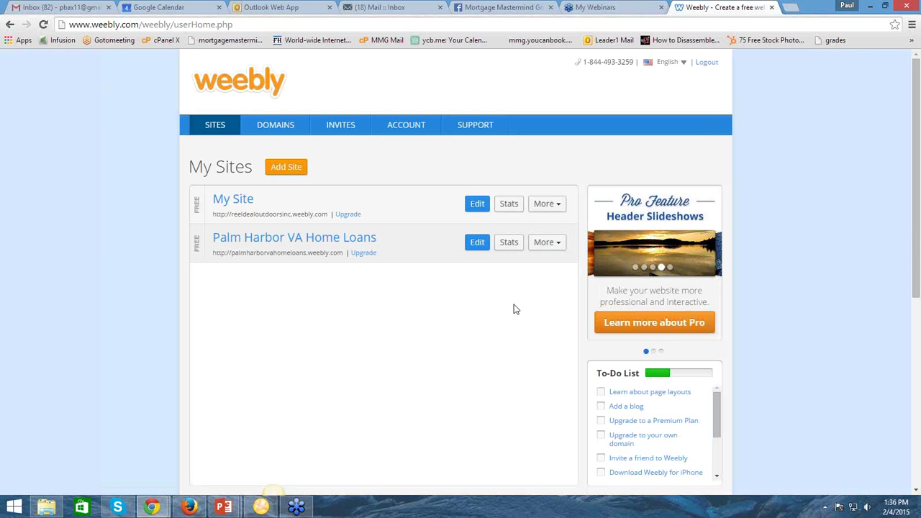
Leave My Site's editor and open Palm Harbor VA Home Loans for editing instead.
click(482, 205)
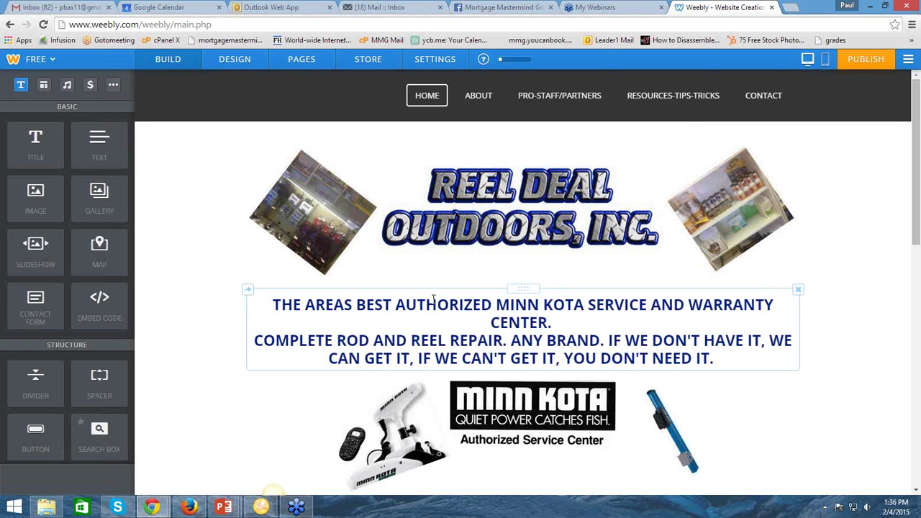
click(10, 25)
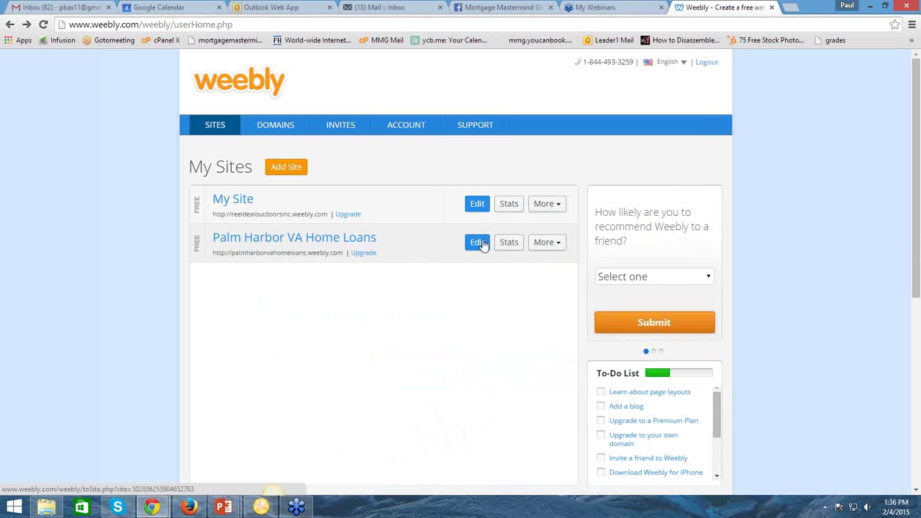
click(478, 243)
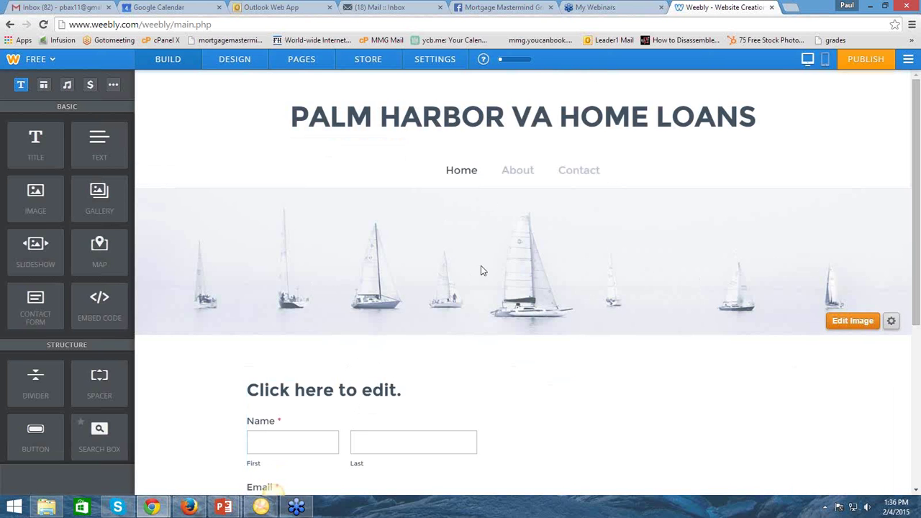
Move About above Home, rename it 'Reverse Mortgage Myth Buster', and return to My Sites.
click(286, 59)
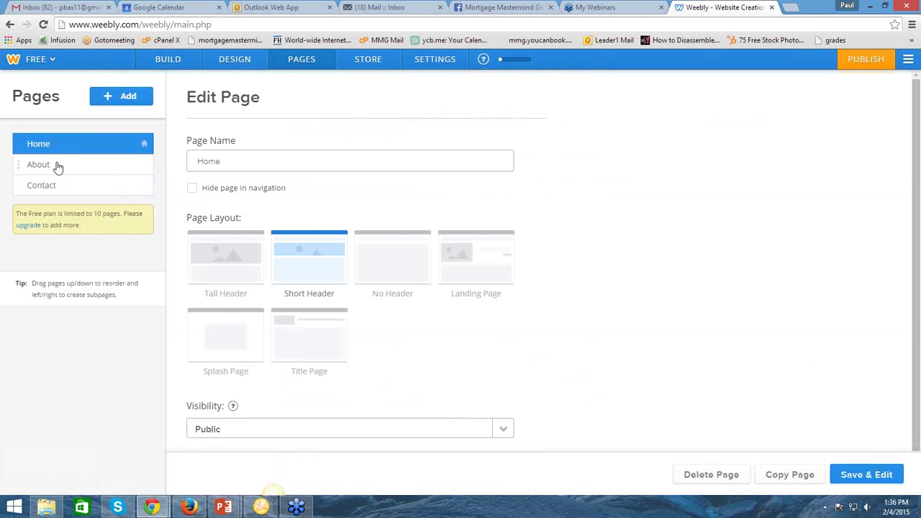
click(51, 169)
drag(17, 169, 20, 144)
drag(235, 161, 193, 163)
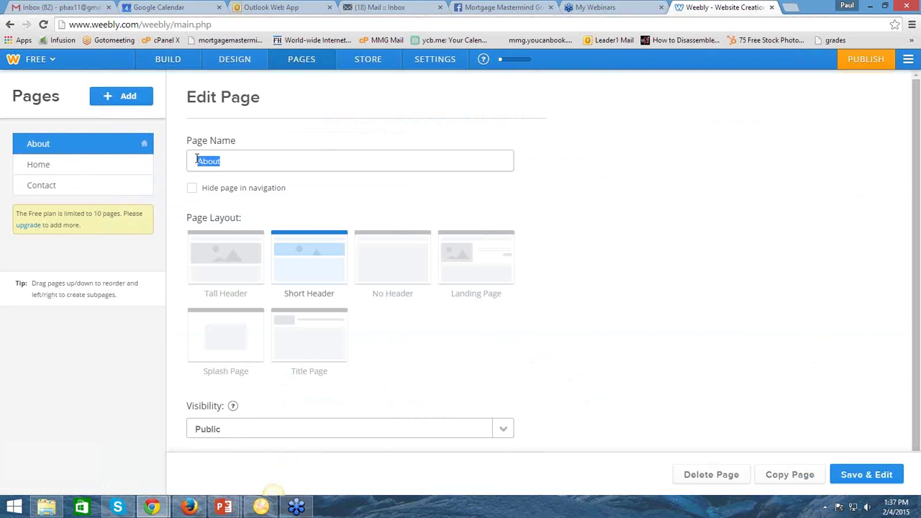
text(Reverse Mortgage M)
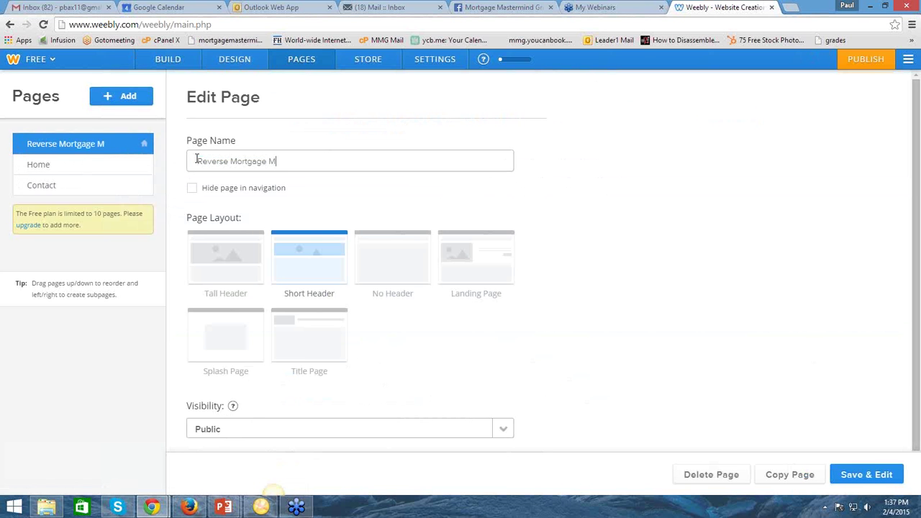
text(yth Buster)
click(908, 59)
click(870, 102)
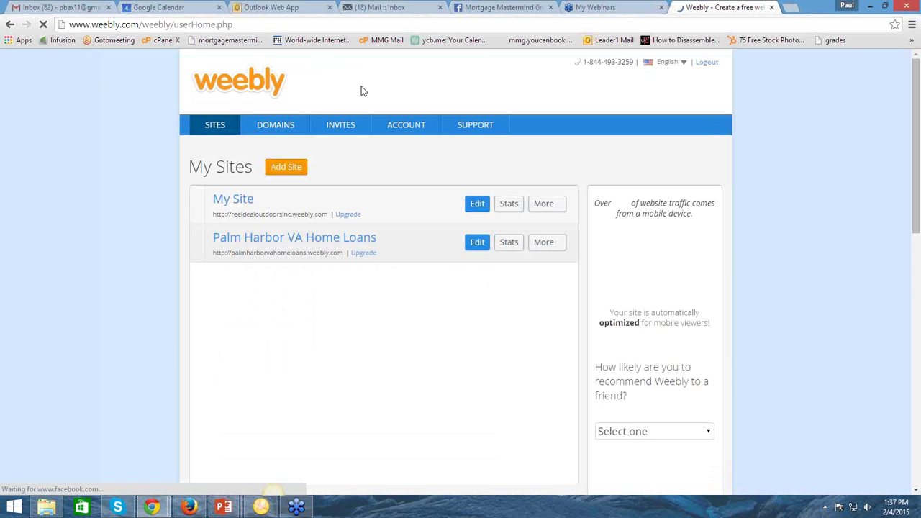
Start a new regular site and pick the green forest 'Welcome to Our Site' theme.
click(285, 169)
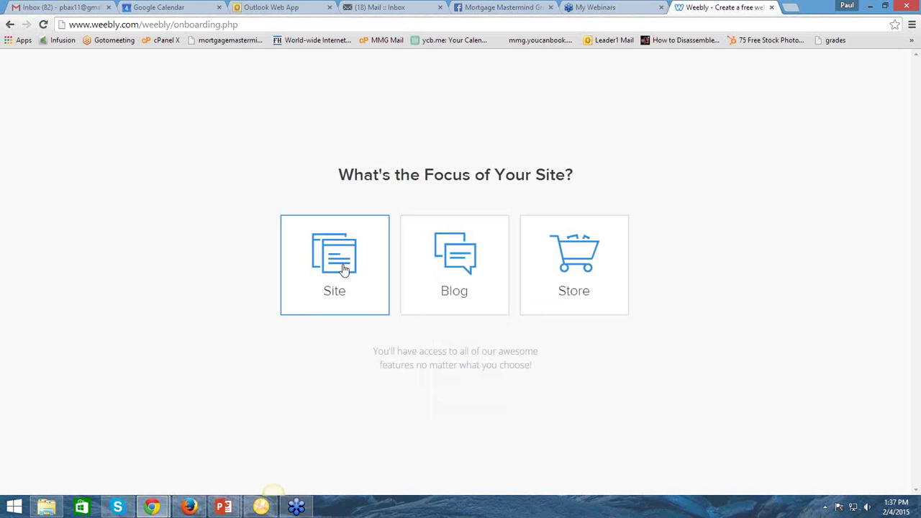
click(342, 270)
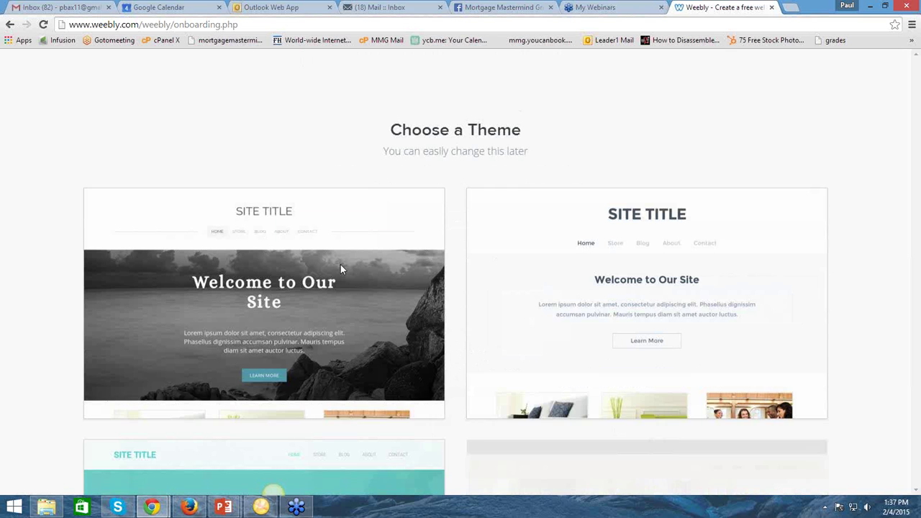
scroll(463, 228, down, 3)
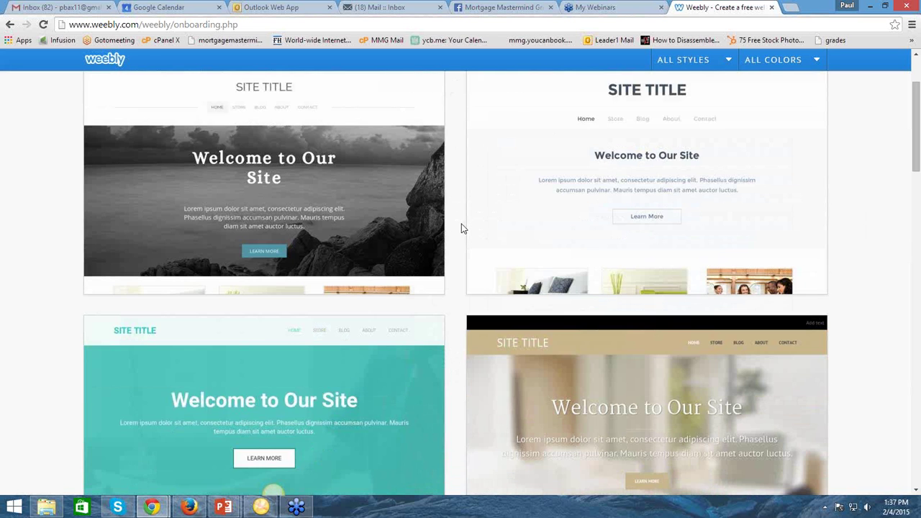
scroll(463, 230, down, 3)
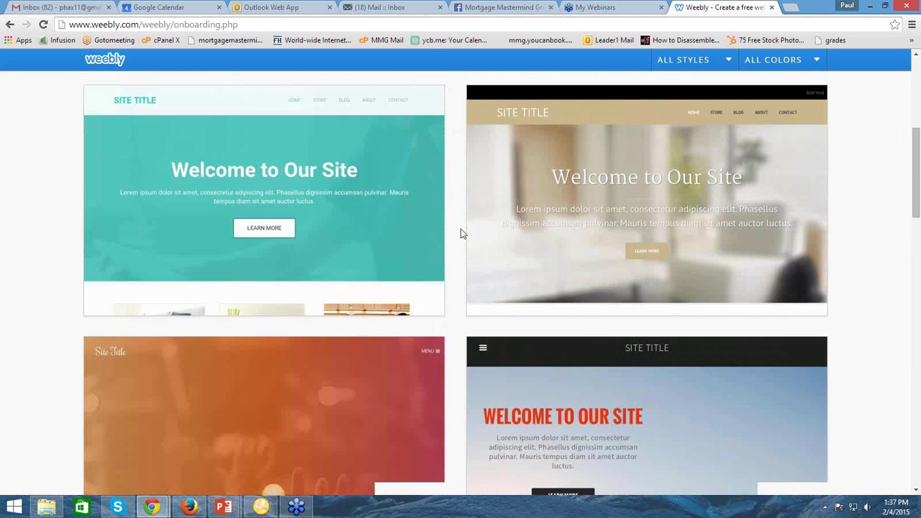
scroll(462, 234, down, 2)
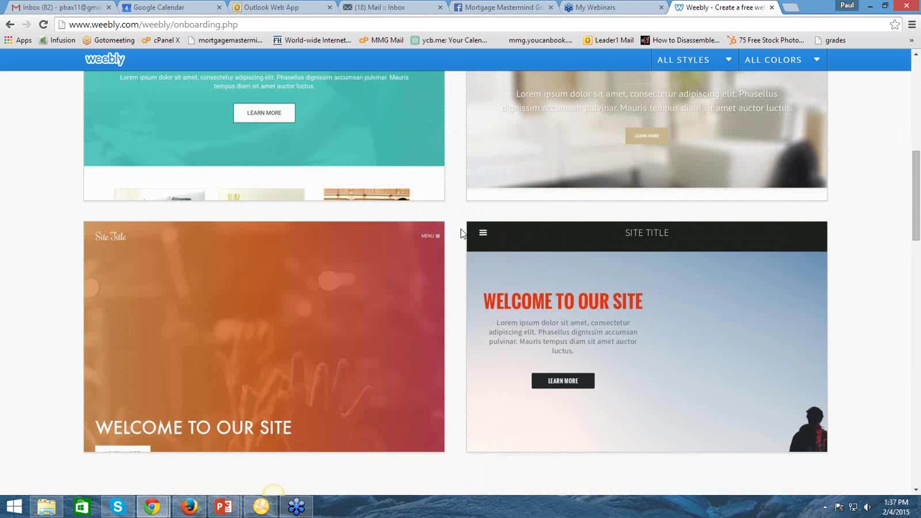
scroll(460, 241, down, 5)
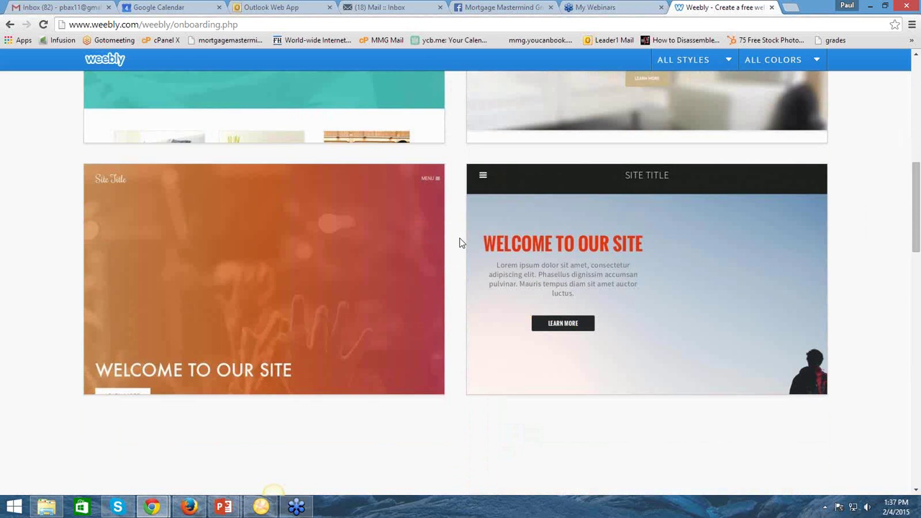
scroll(460, 246, down, 5)
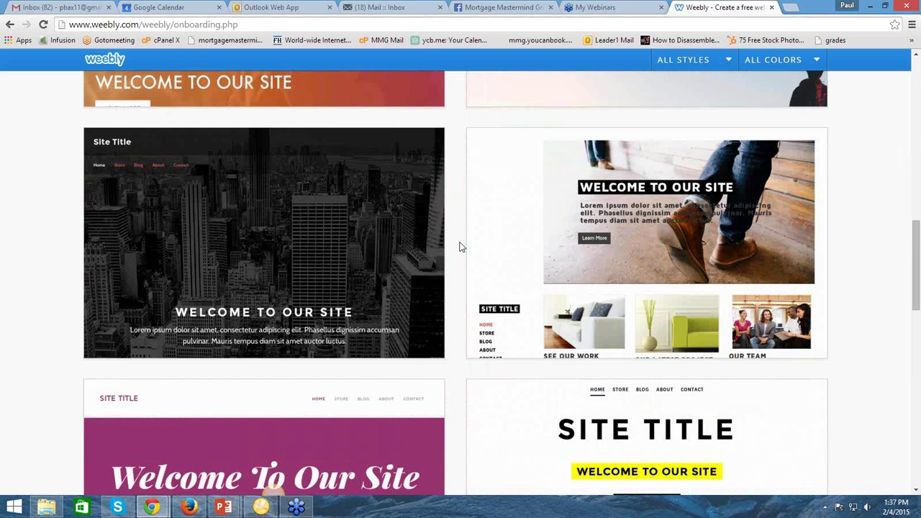
scroll(461, 247, down, 4)
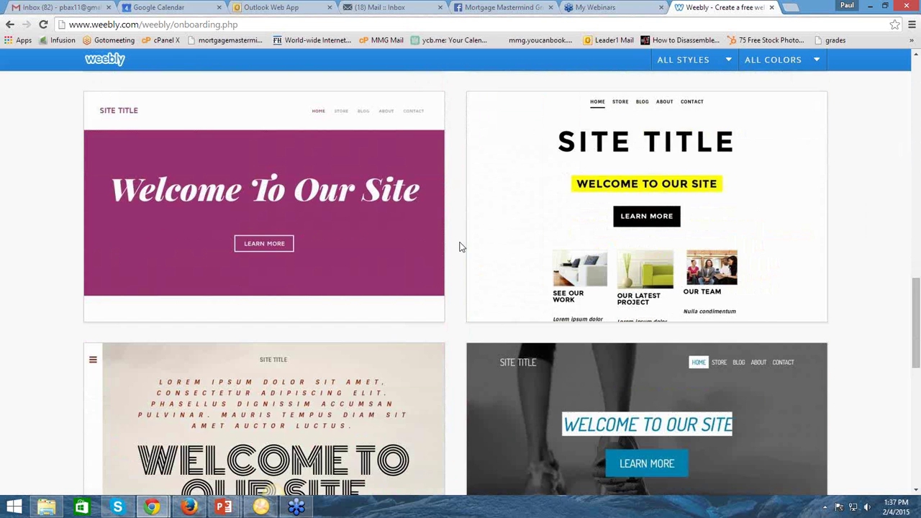
scroll(458, 248, down, 6)
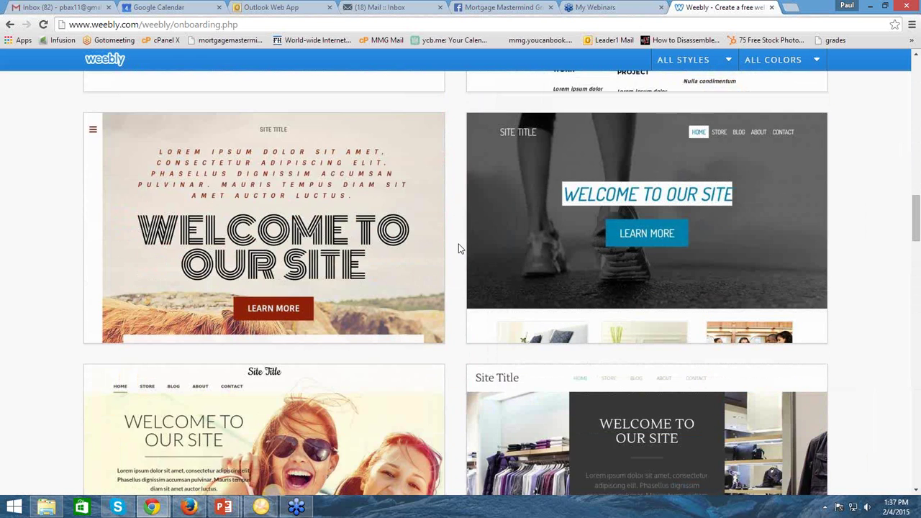
scroll(459, 248, down, 3)
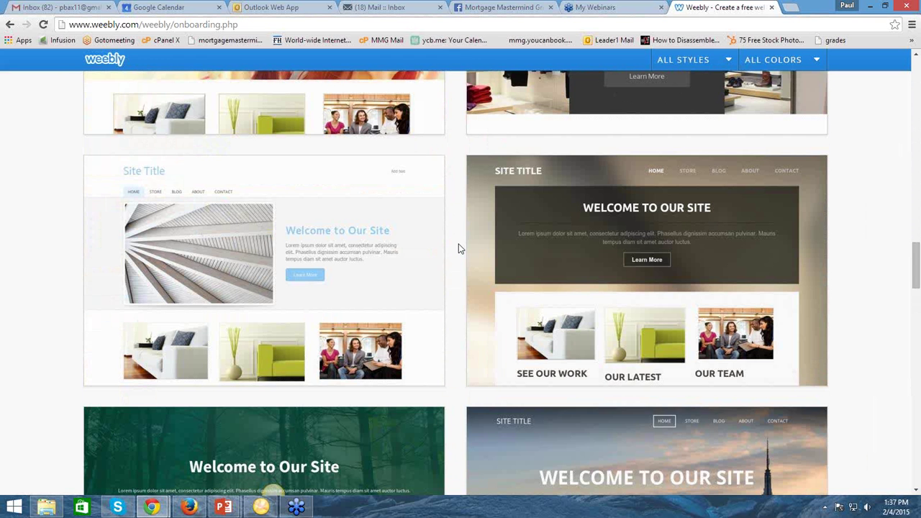
scroll(458, 248, down, 6)
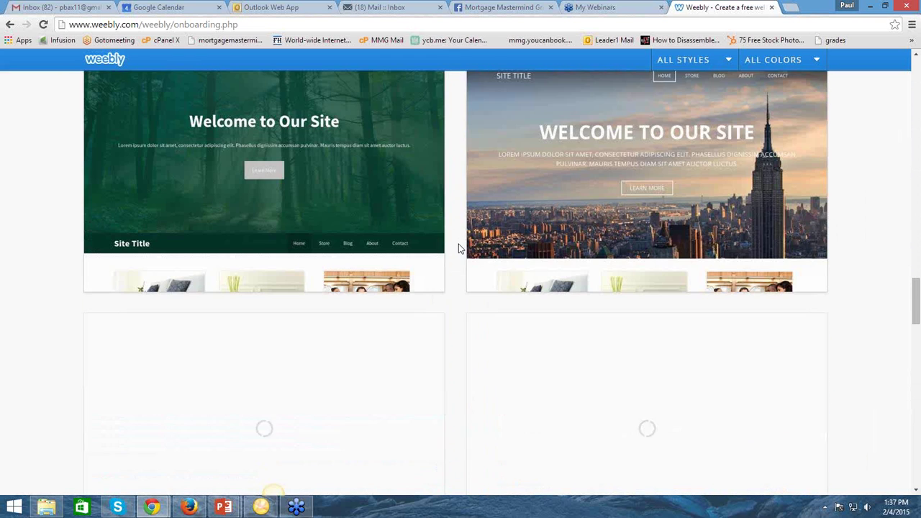
scroll(458, 248, down, 5)
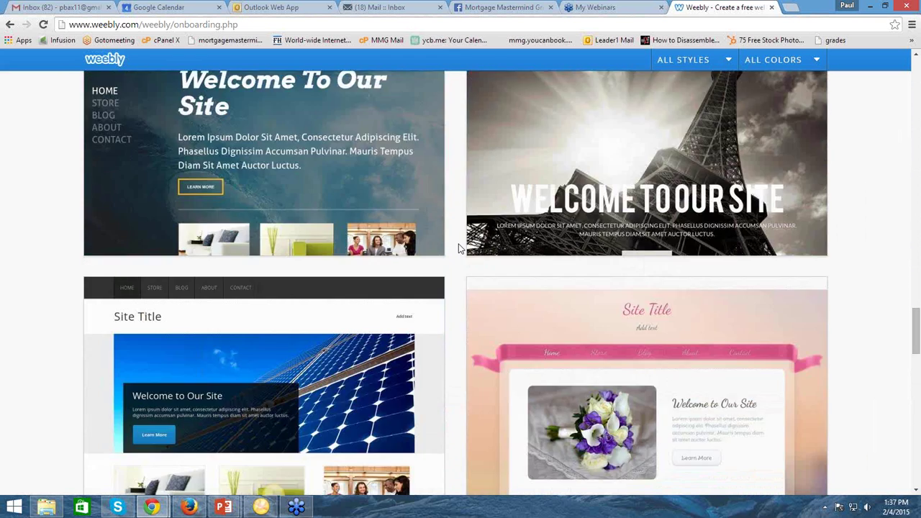
scroll(461, 244, down, 1)
scroll(464, 240, down, 4)
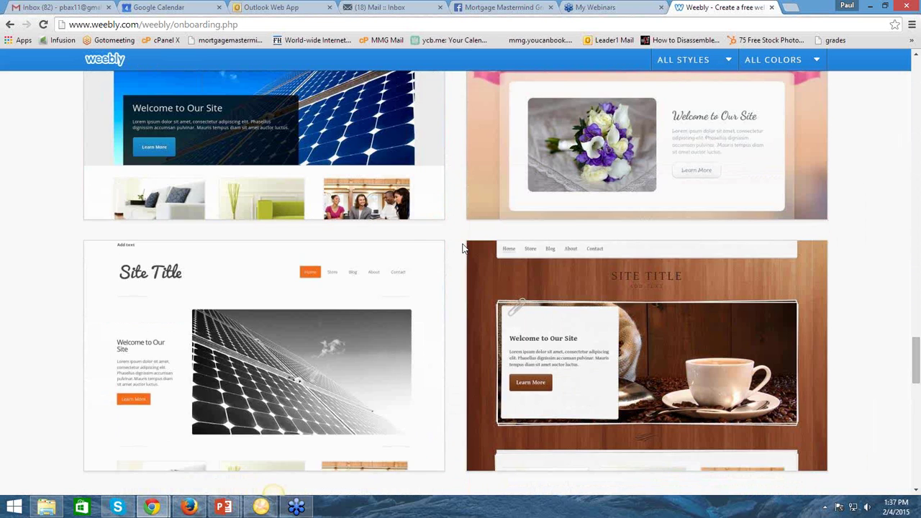
scroll(464, 252, down, 5)
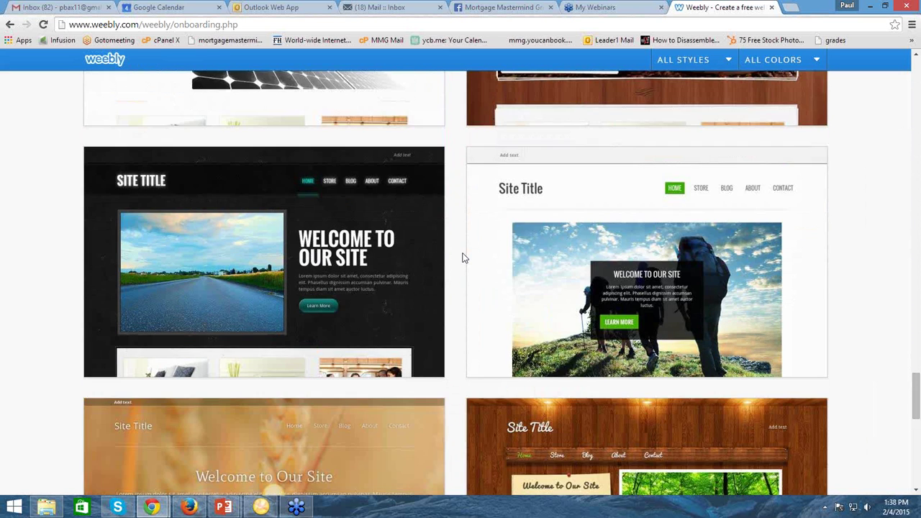
scroll(463, 257, down, 6)
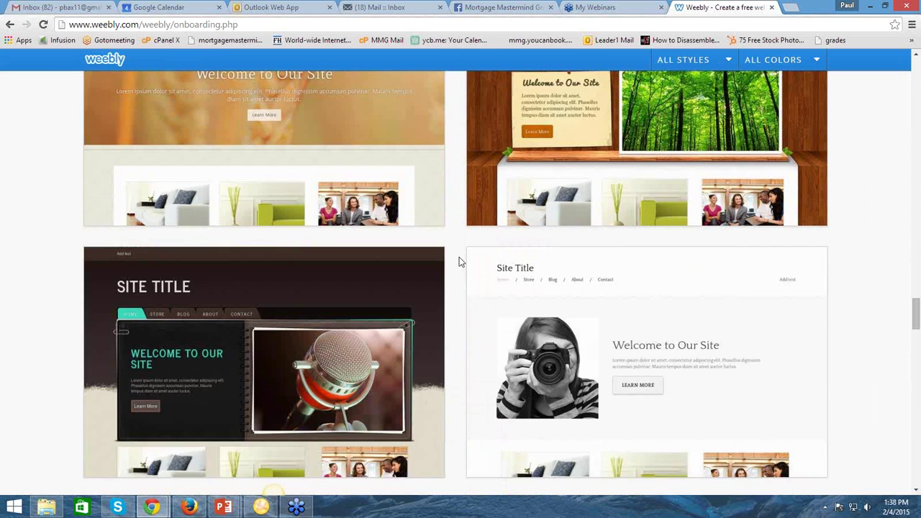
scroll(460, 273, up, 15)
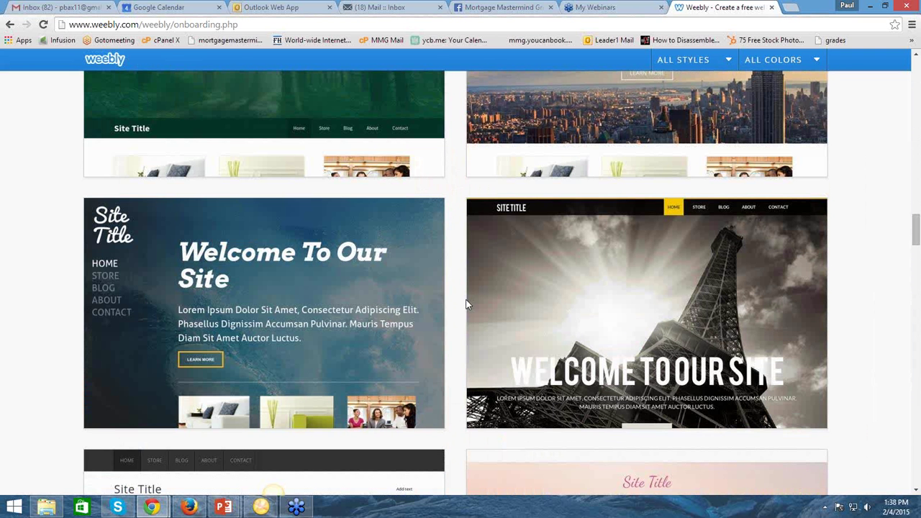
scroll(464, 306, up, 1)
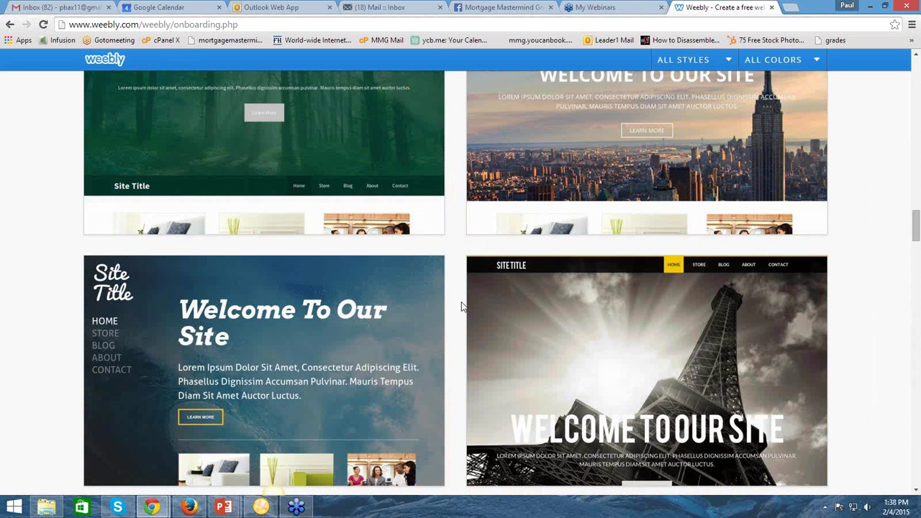
scroll(462, 306, up, 3)
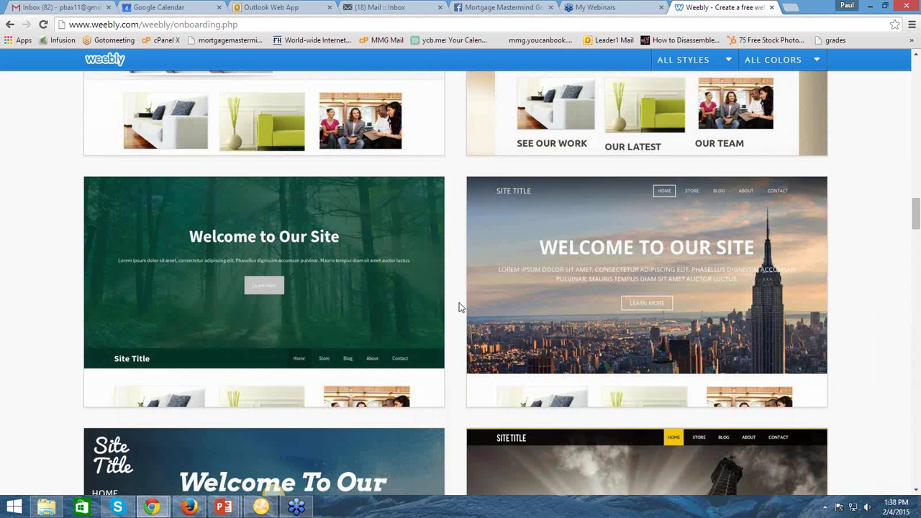
scroll(460, 307, up, 1)
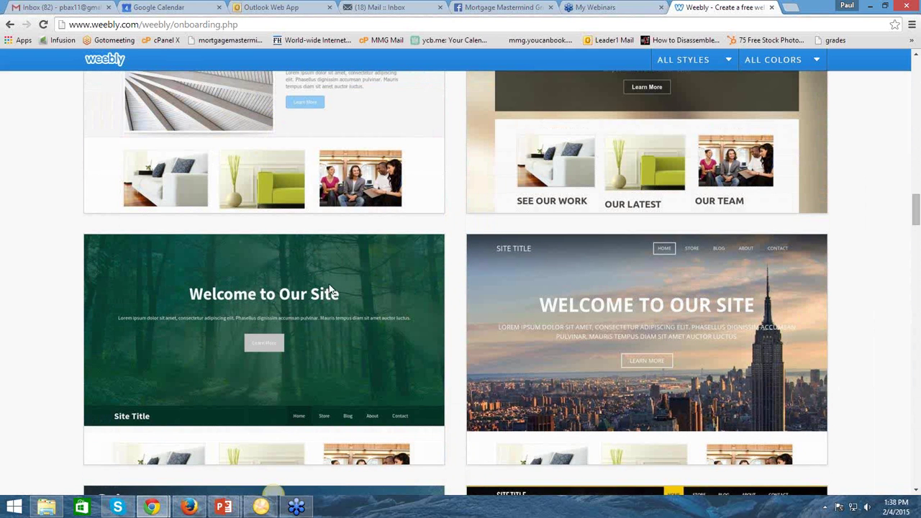
mouse_move(293, 323)
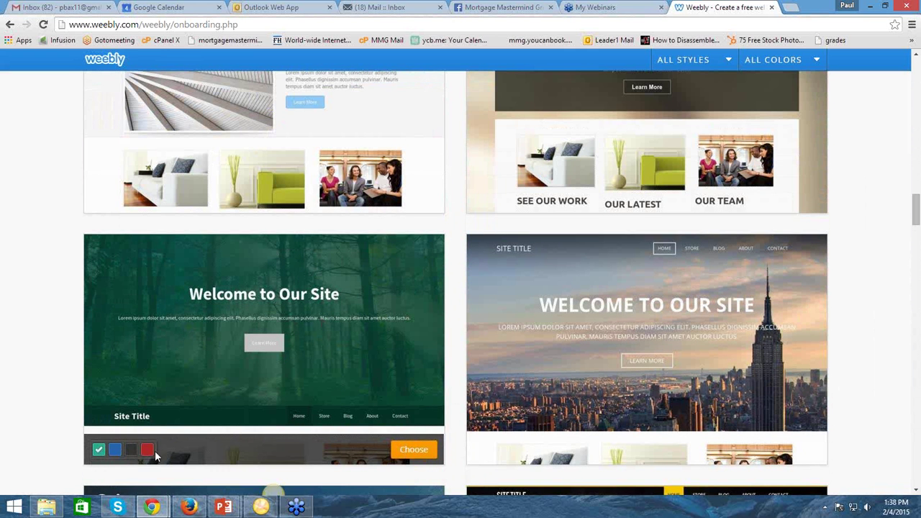
click(415, 451)
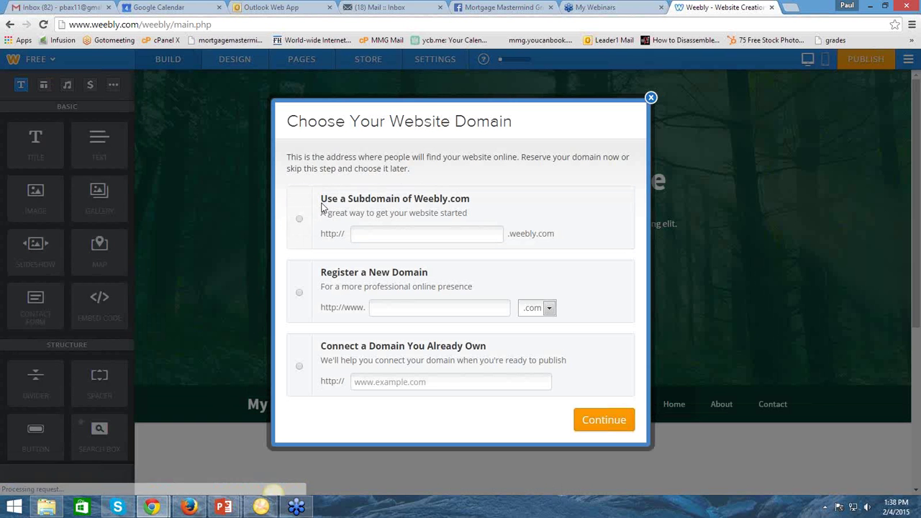
Claim the free subdomain reversemortgagemythbuster.weebly.com and continue to the editor.
click(299, 222)
click(300, 222)
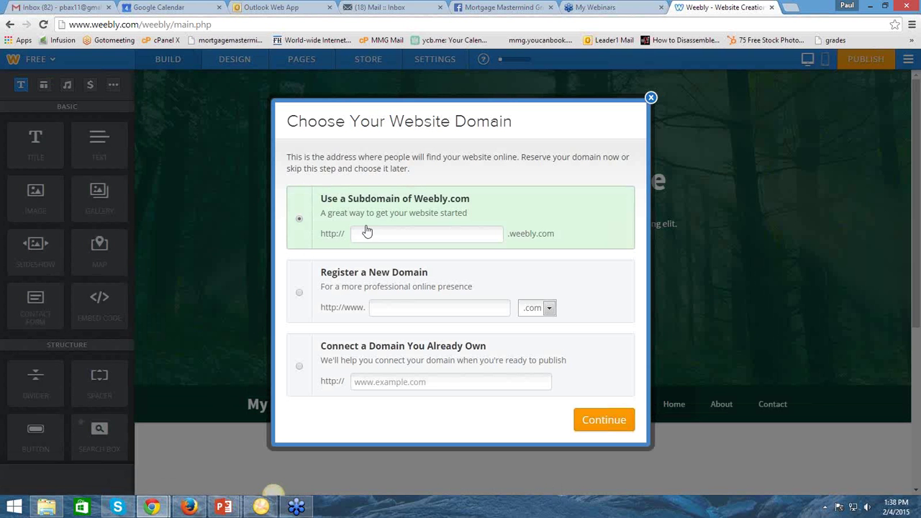
click(381, 231)
text(re)
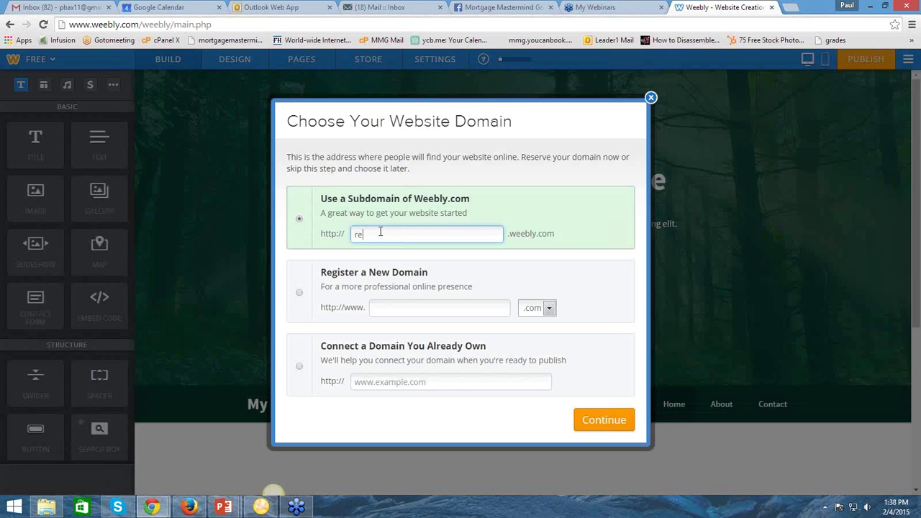
text(versemort)
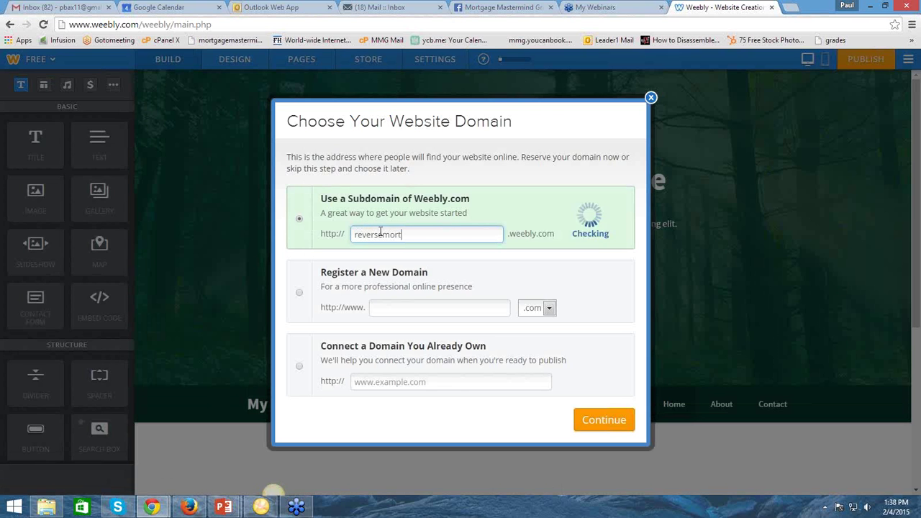
text(gagemyt)
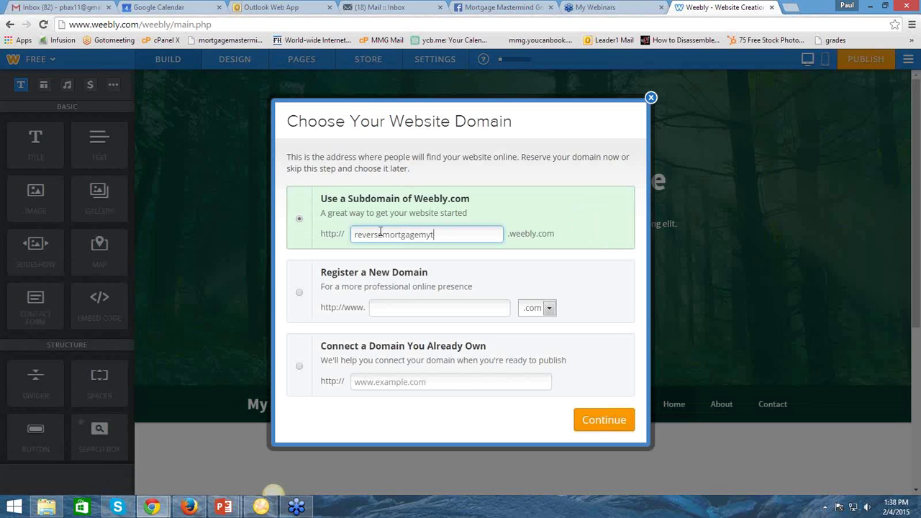
text(hbuster)
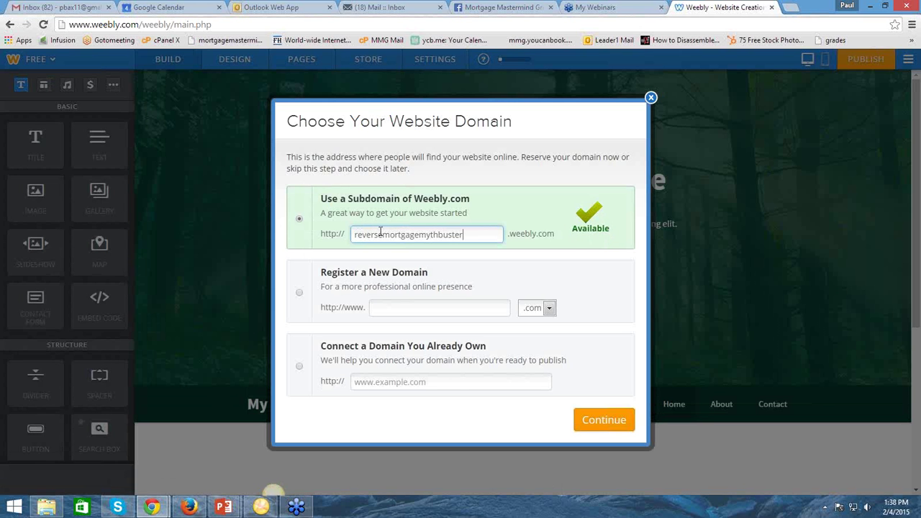
click(594, 424)
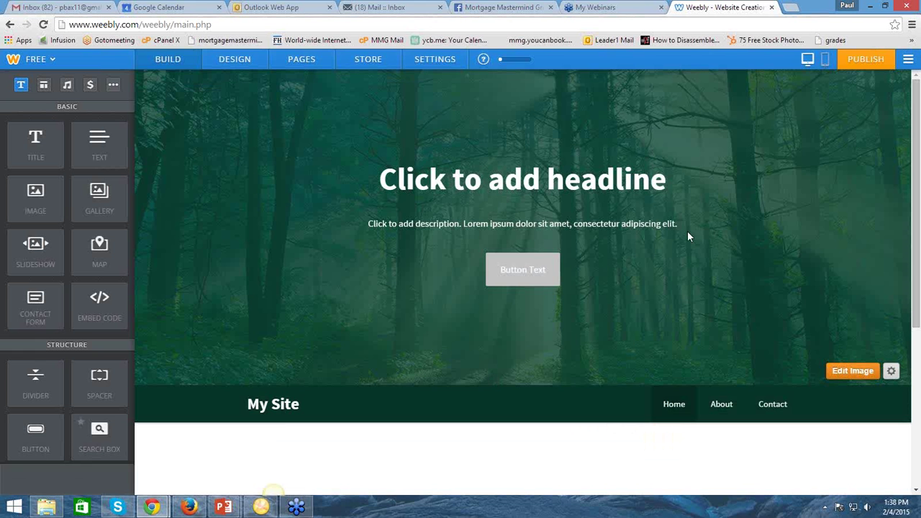
Title the banner 'Reverse Mortgage Myth Buster' with tagline 'Getting to Truth was Never so easy'.
click(522, 179)
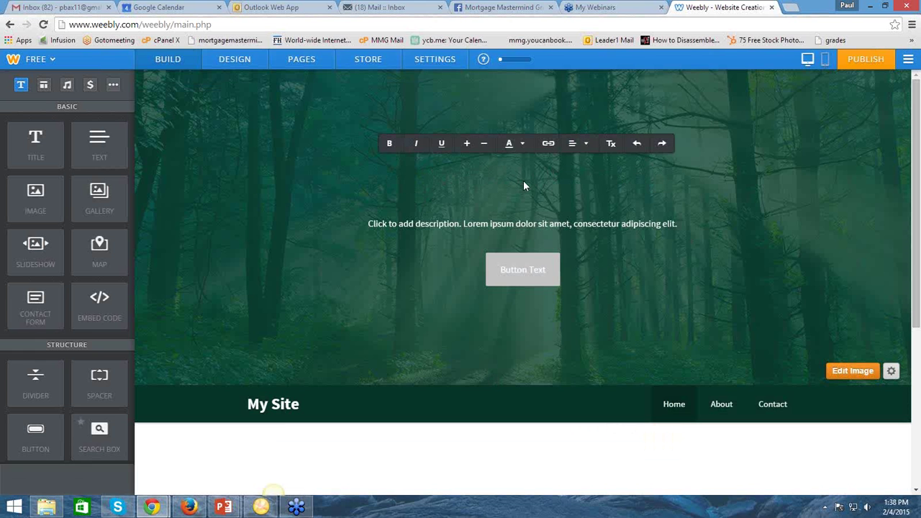
text(Reve)
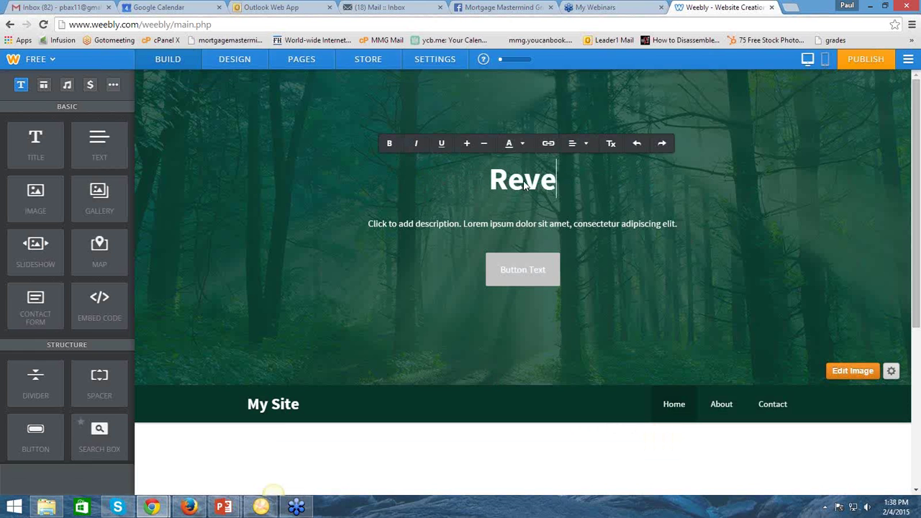
text(rse Mortg)
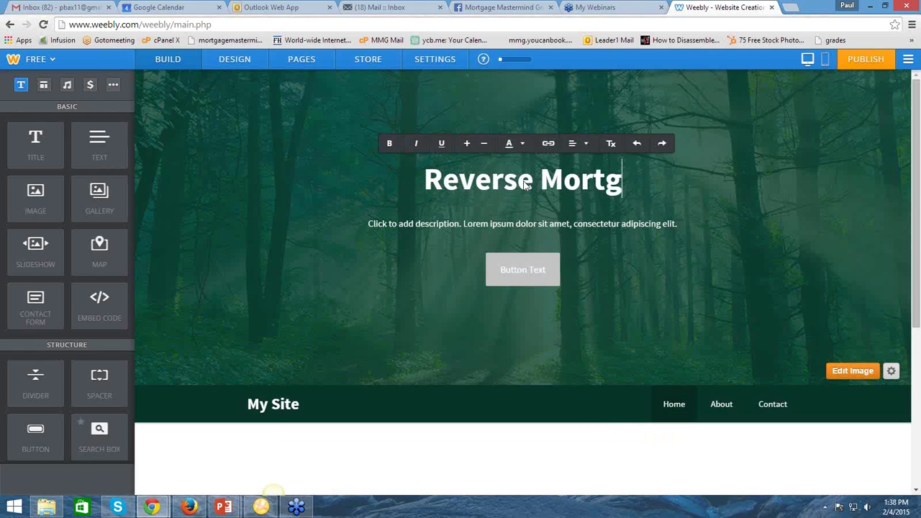
text(age Myth )
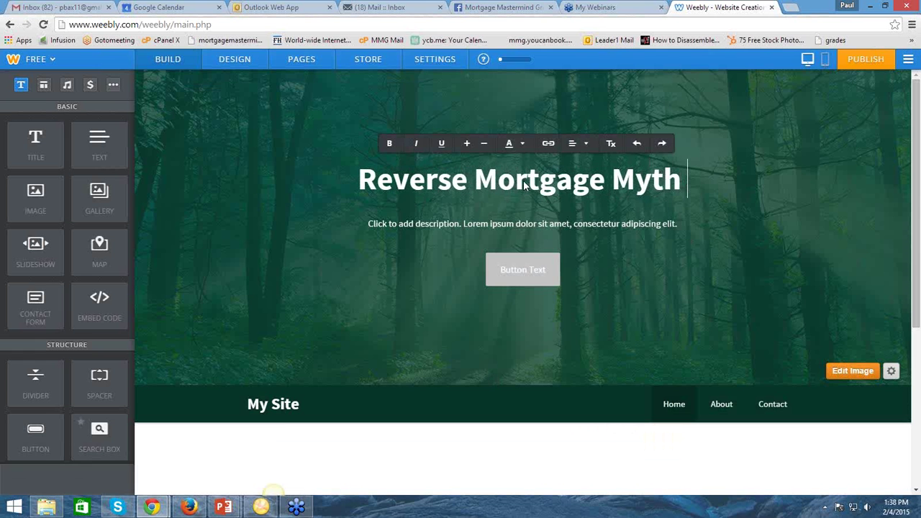
text(Buster)
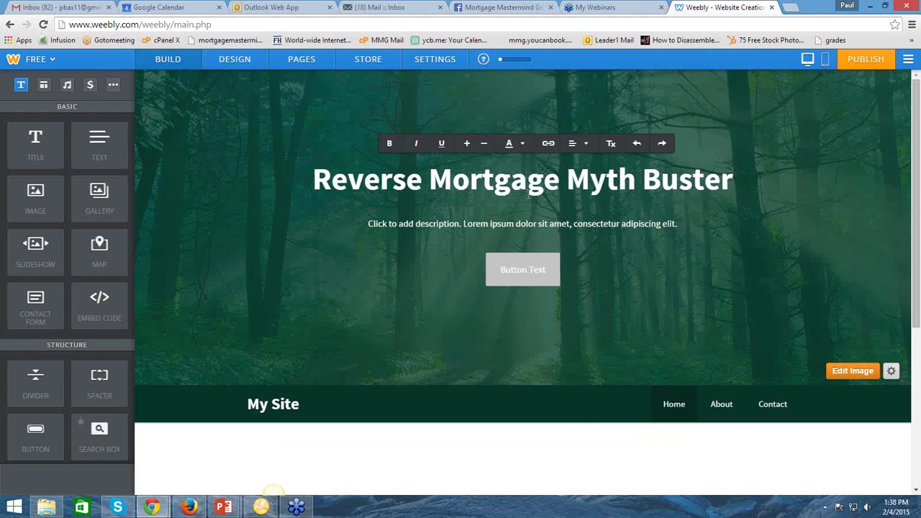
click(401, 224)
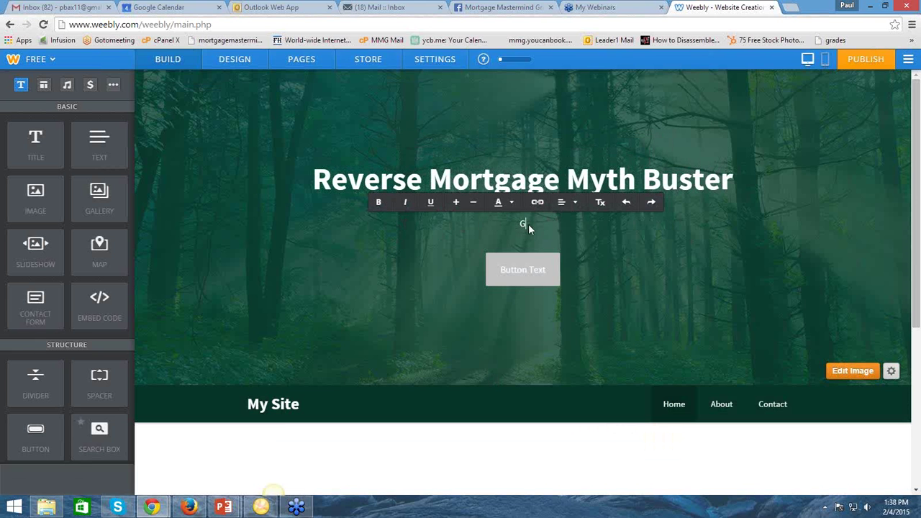
text(Getting to Truth was )
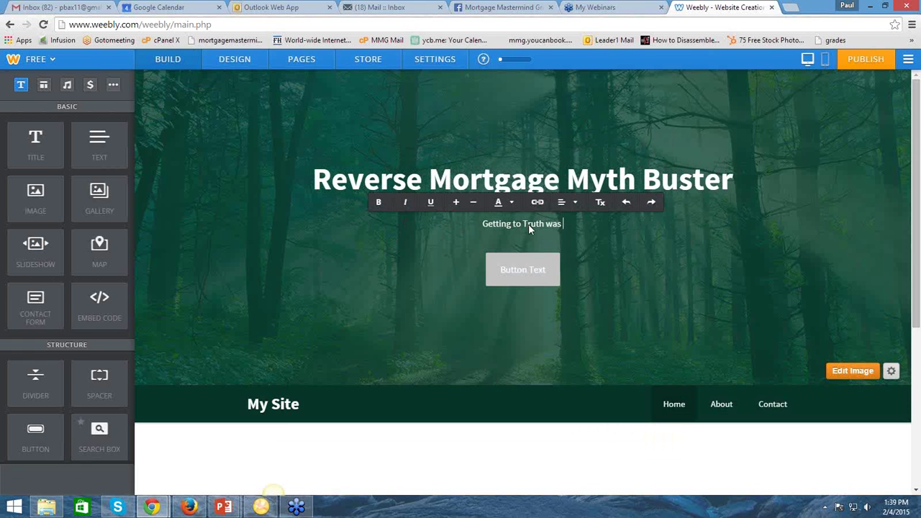
text(Never so e)
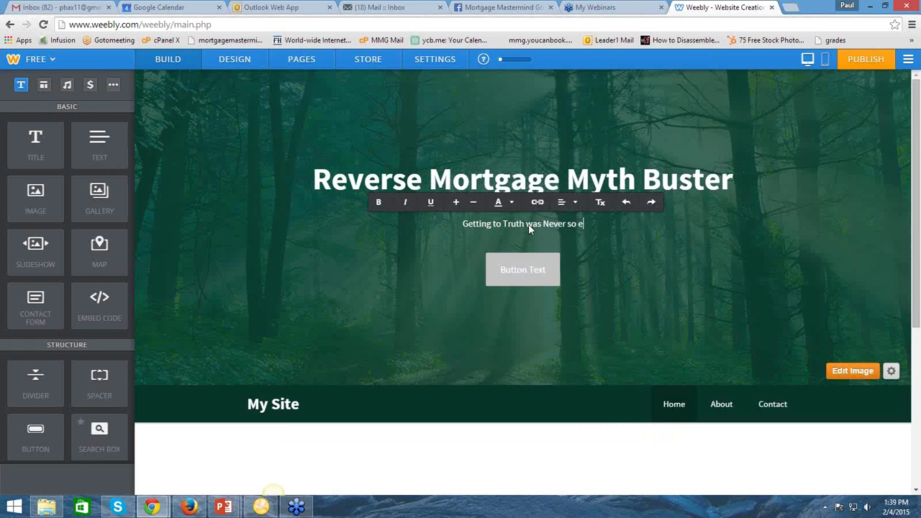
text(asy)
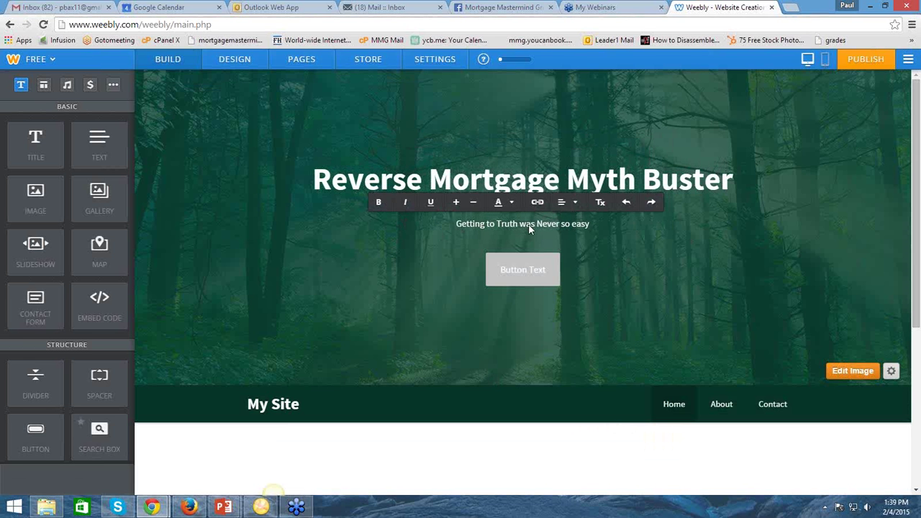
click(585, 266)
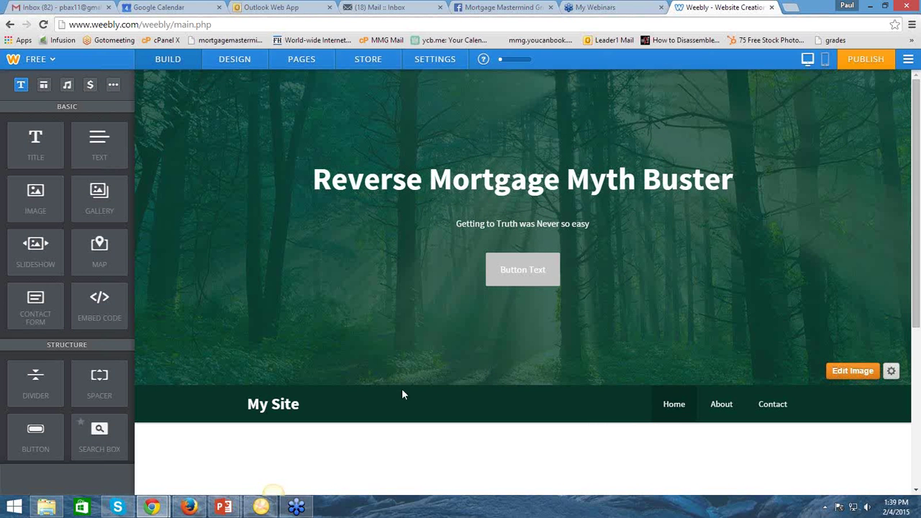
Open the Select Background gallery for the header image.
scroll(331, 378, down, 4)
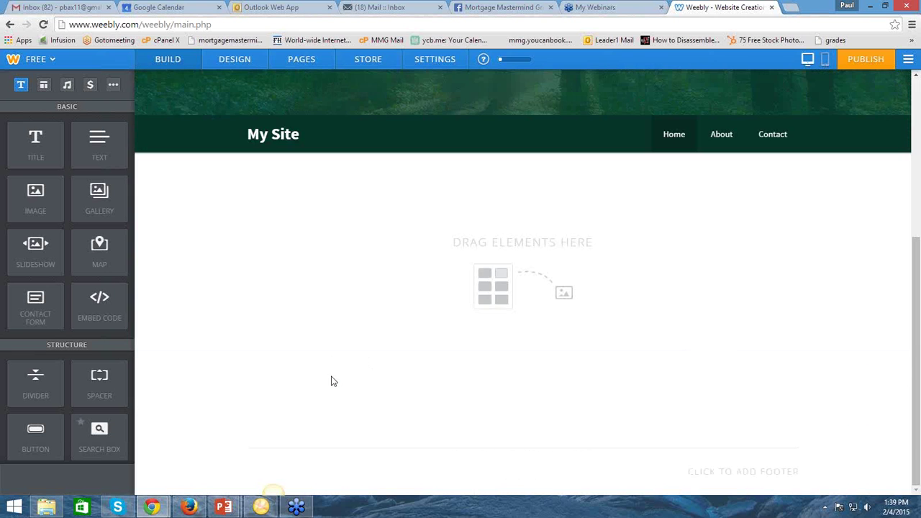
scroll(331, 378, up, 2)
scroll(379, 362, up, 2)
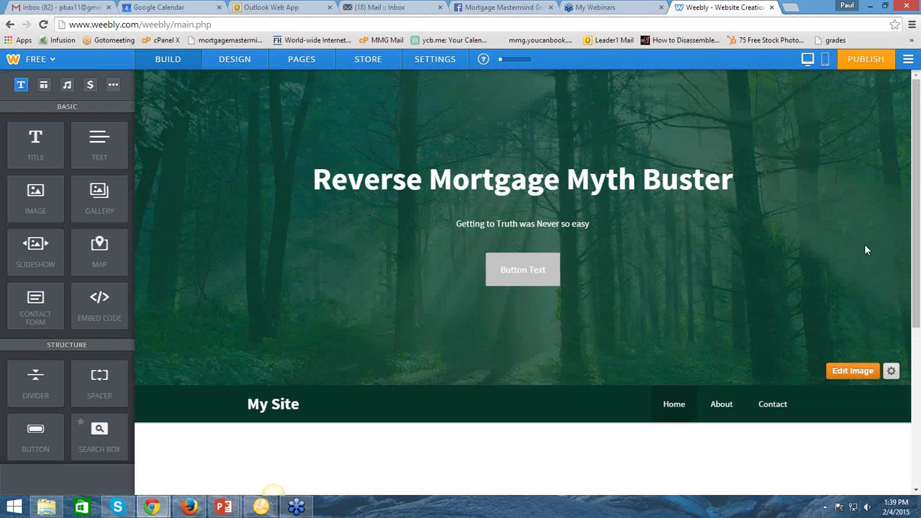
click(852, 372)
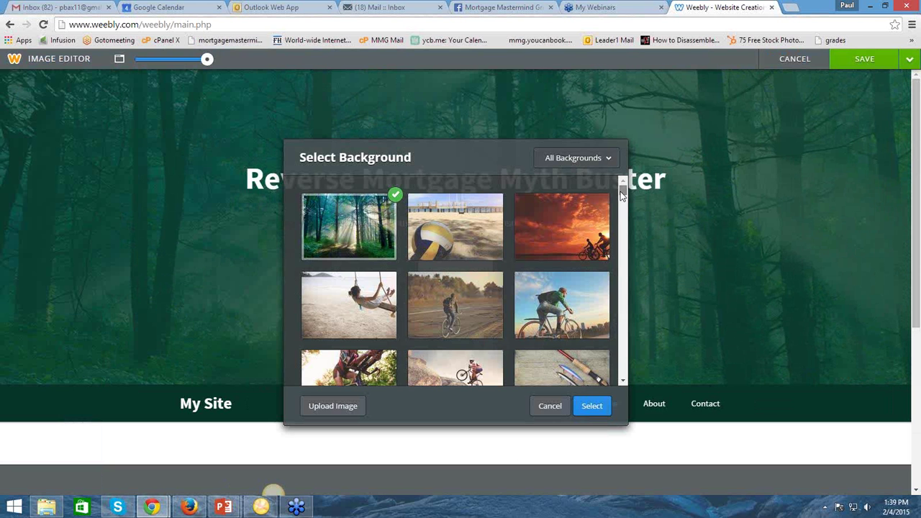
scroll(622, 194, down, 5)
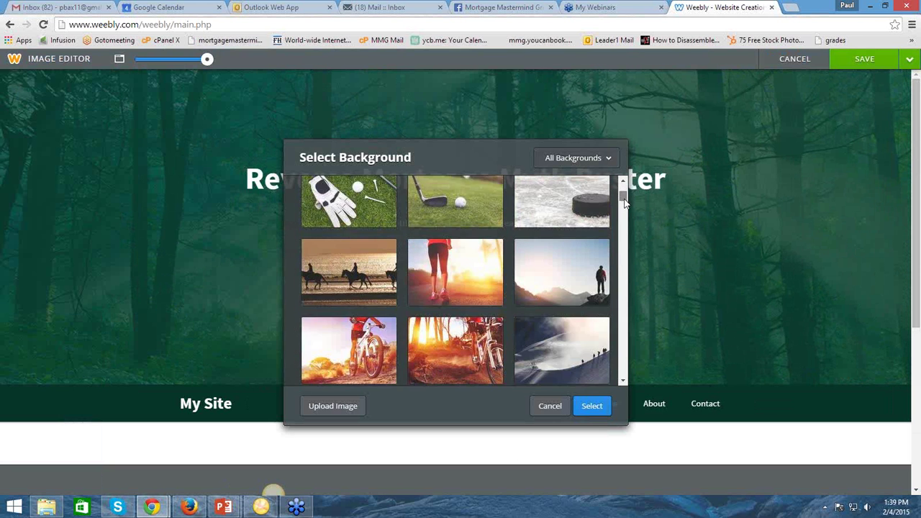
scroll(623, 203, down, 2)
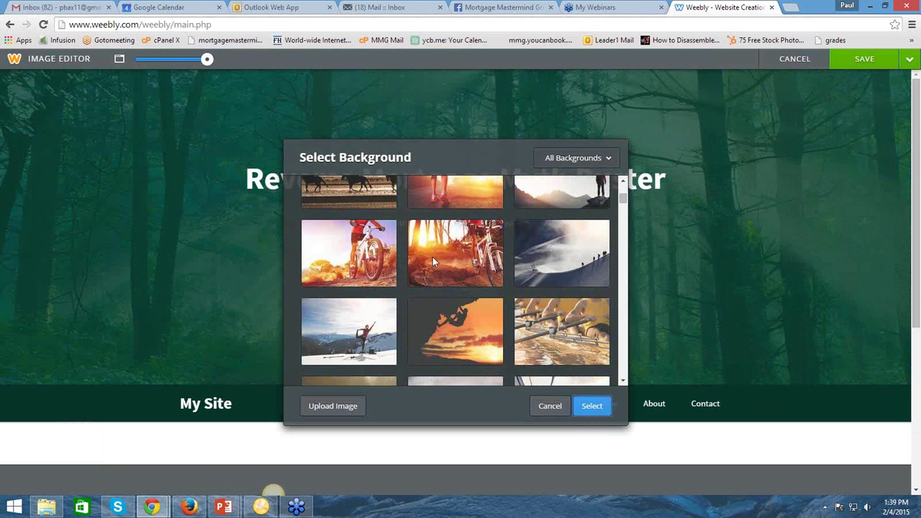
click(549, 406)
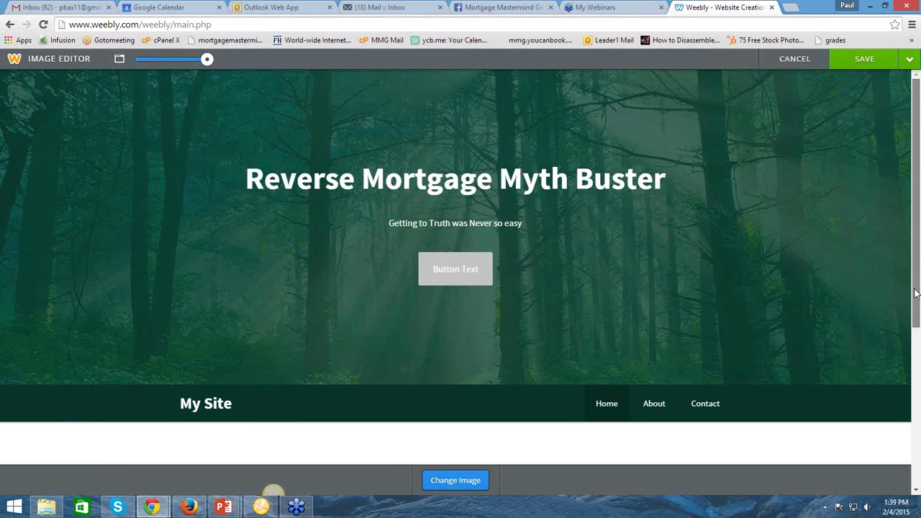
scroll(915, 293, down, 2)
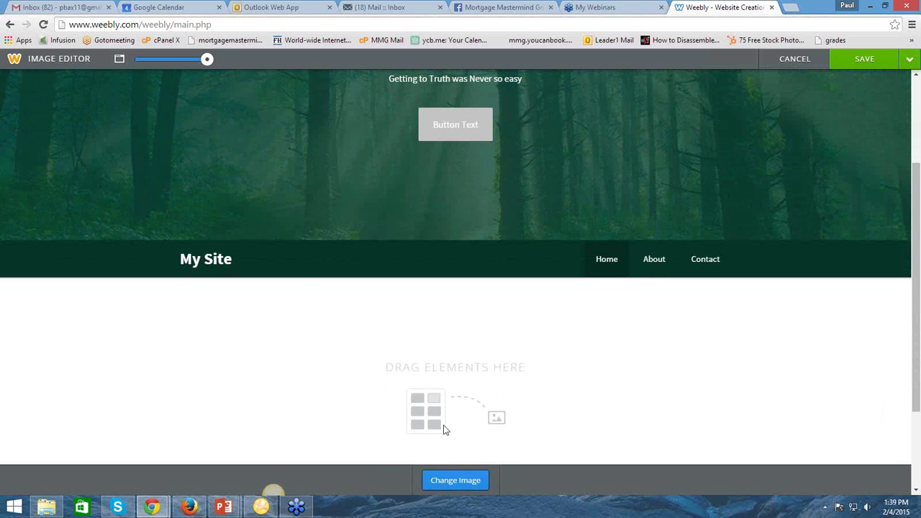
click(457, 482)
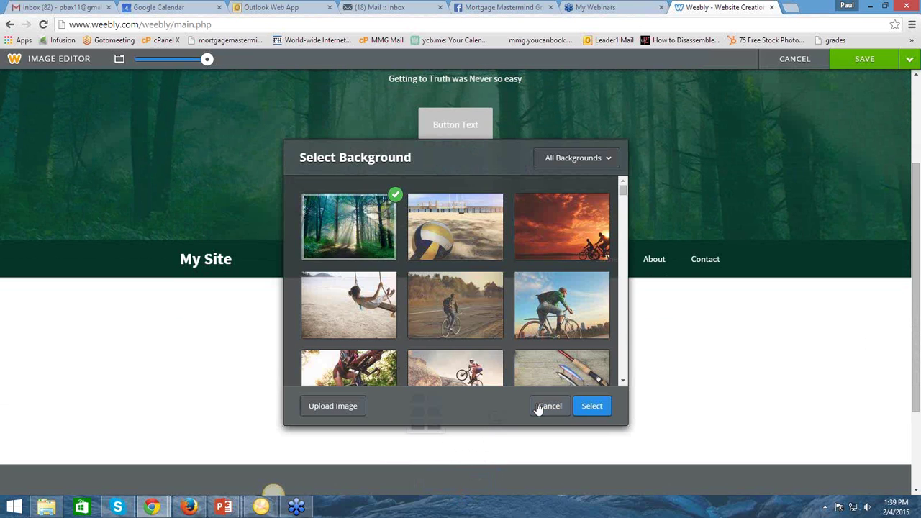
click(538, 408)
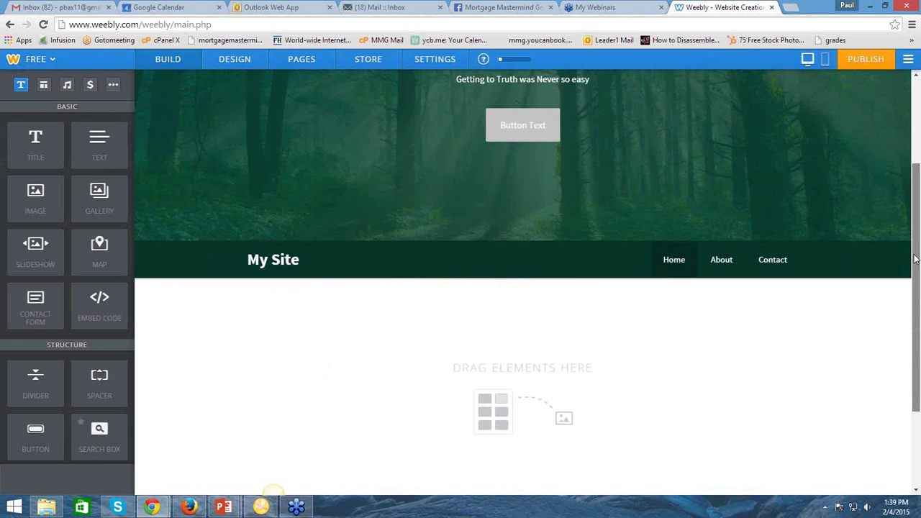
drag(915, 259, 914, 97)
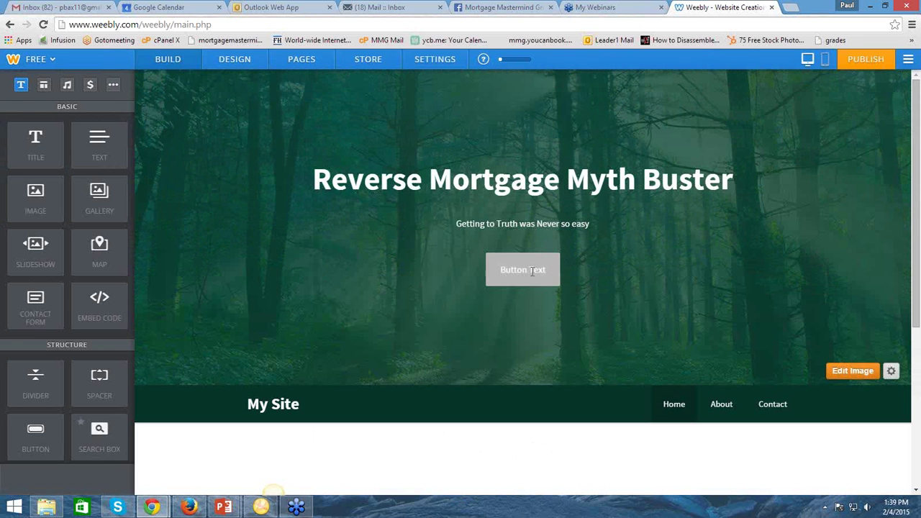
Switch the page layout to No Header, removing the forest banner and headline.
click(890, 374)
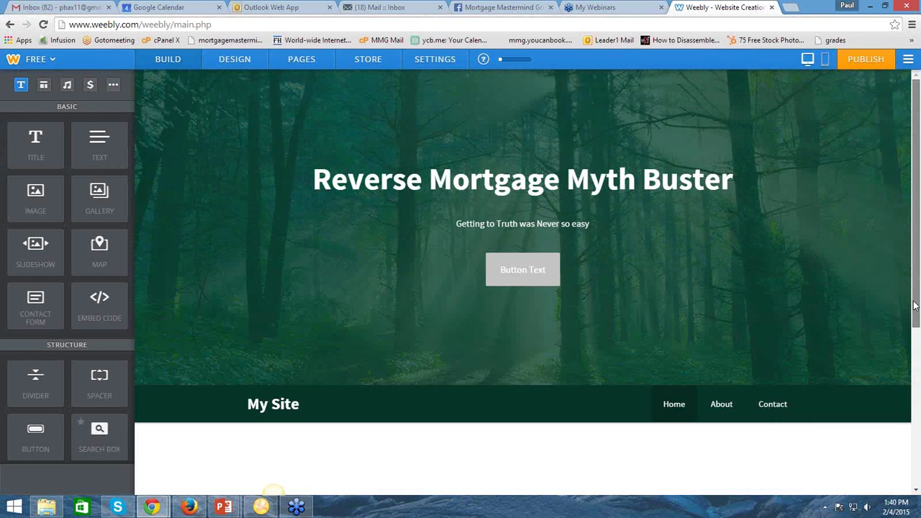
scroll(910, 309, down, 1)
click(891, 313)
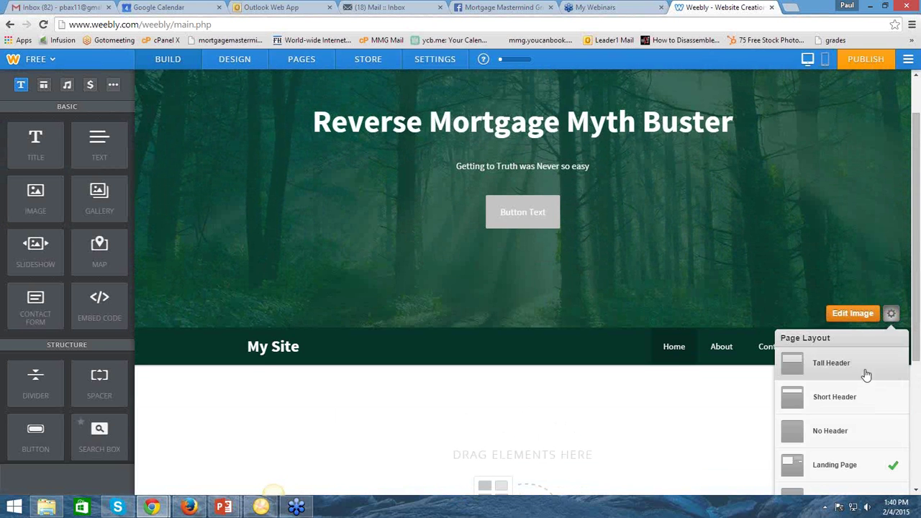
click(835, 432)
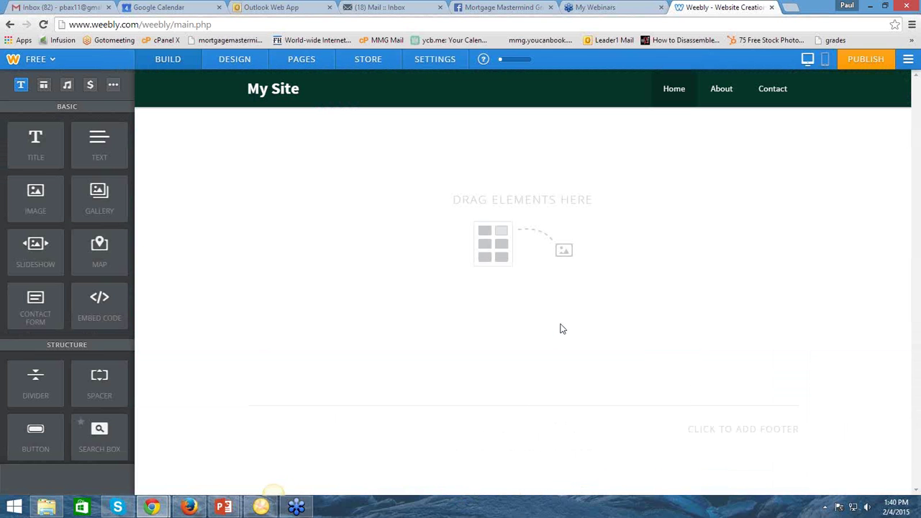
click(299, 88)
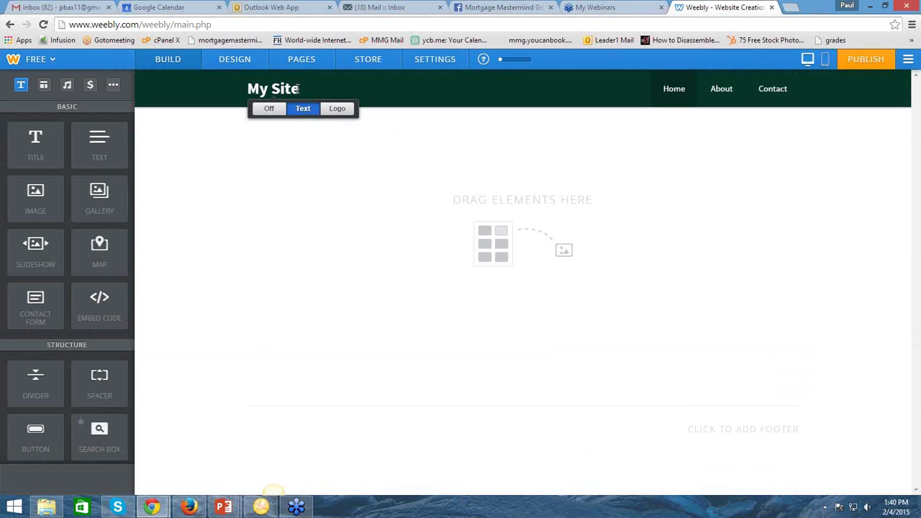
Replace the 'My Site' title with 'Reverse Mortgage Myth Buster', capitalising the first R.
drag(300, 89, 247, 89)
key(BackSpace)
text(r)
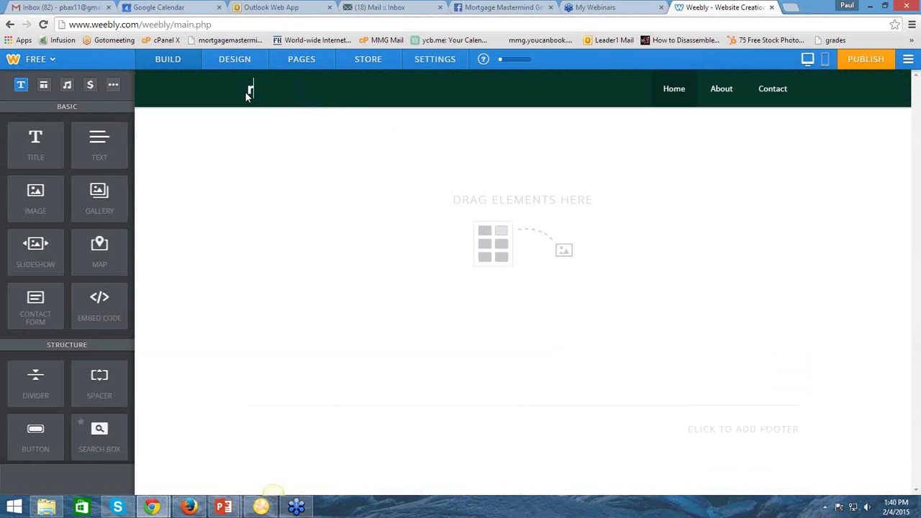
text(everse Mort)
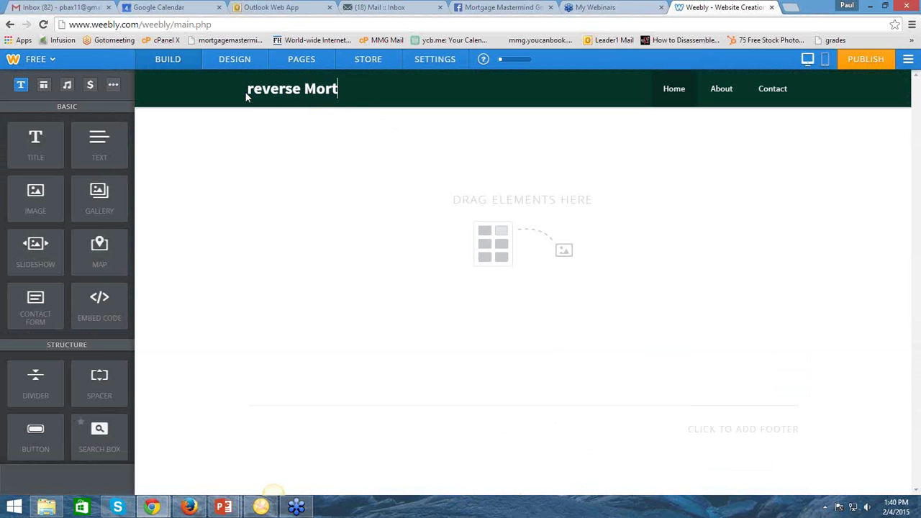
text(gage Myth)
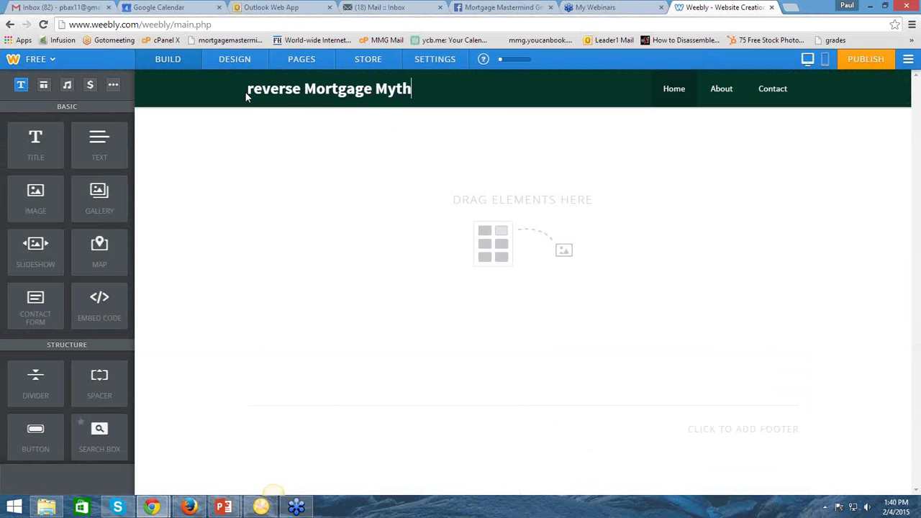
text( Buster)
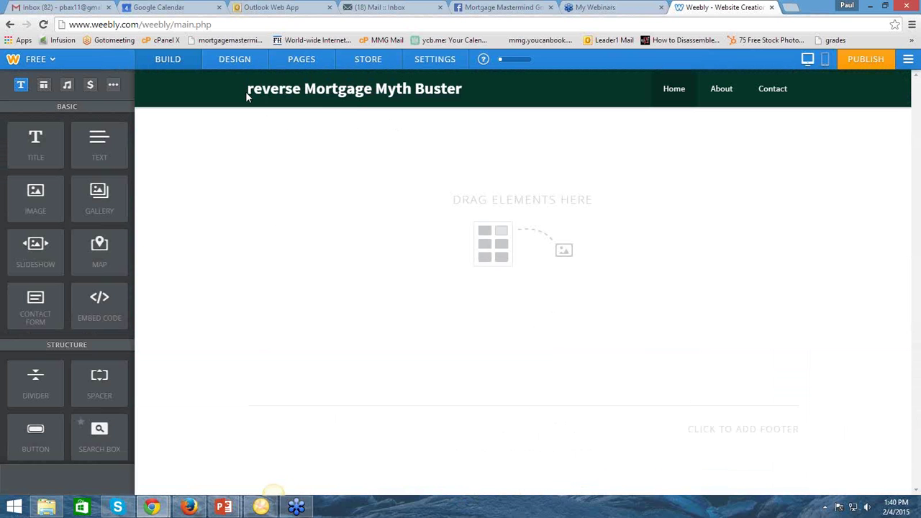
mouse_move(248, 88)
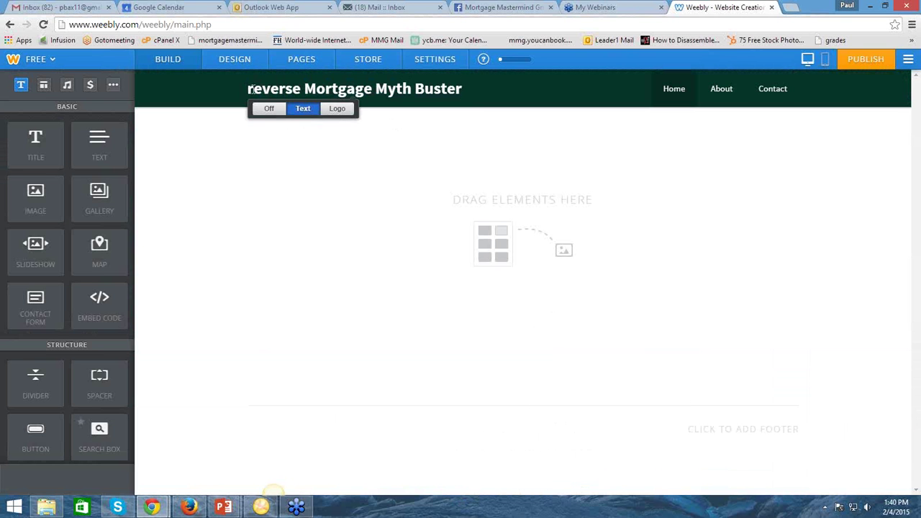
drag(253, 87, 247, 87)
text(R)
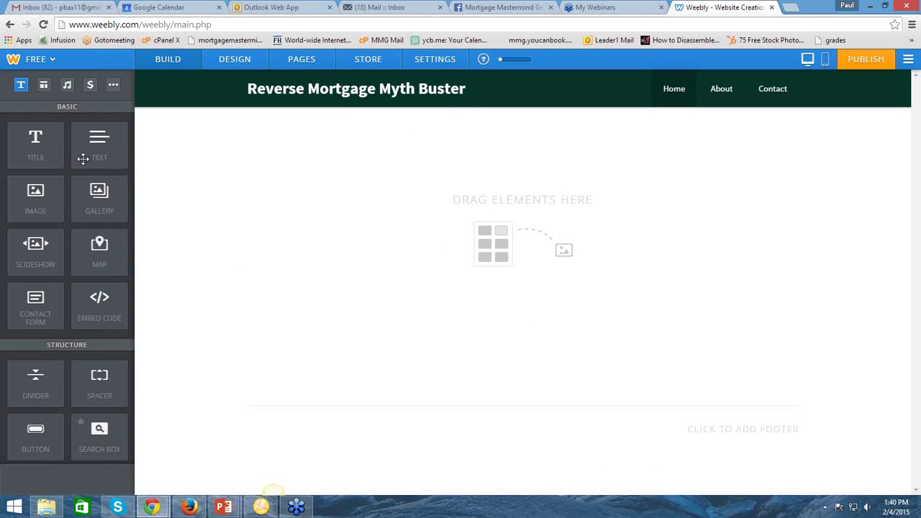
Add an Embed Code block and beneath it a title inviting visitors to call, with the phone number.
drag(92, 303, 497, 283)
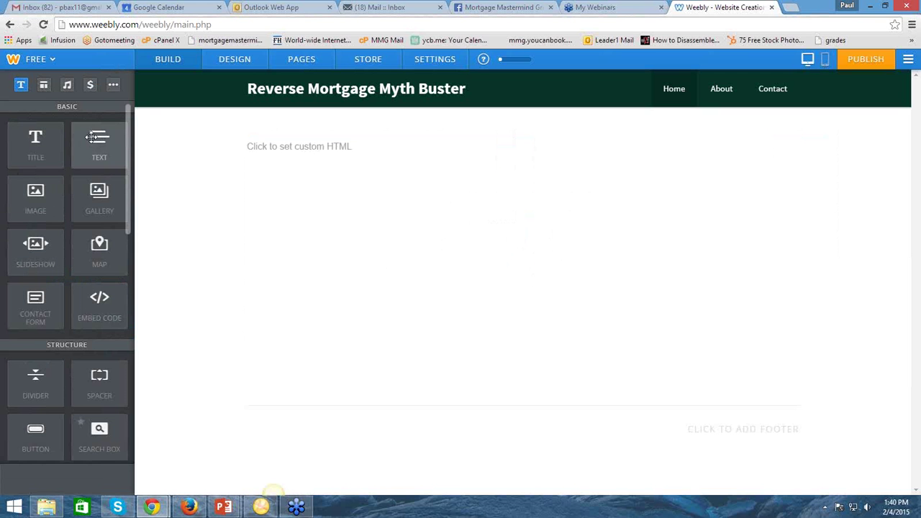
drag(31, 145, 530, 203)
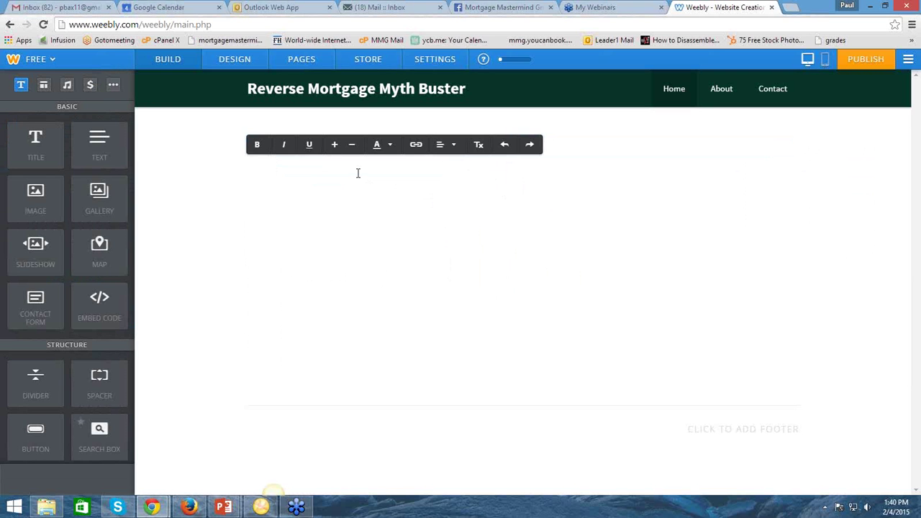
text(For more information c)
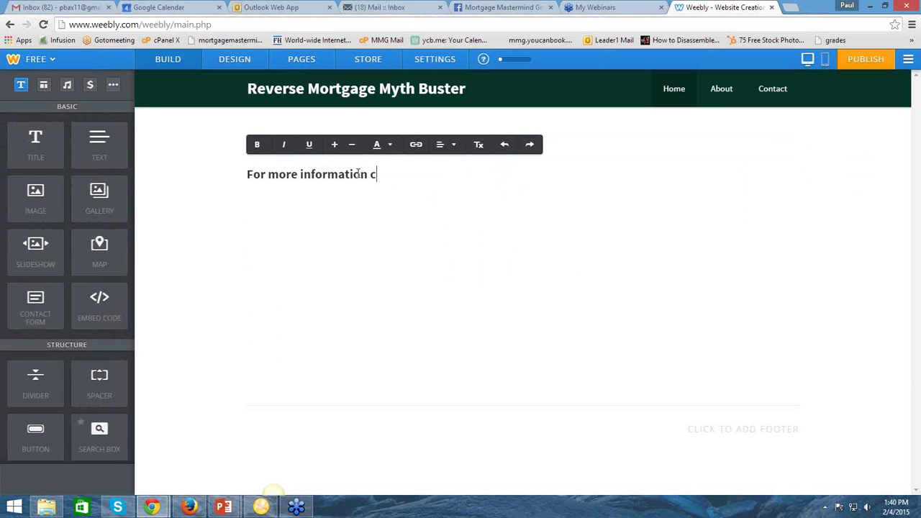
text(all)
text(please)
text( feel fr)
text(ee)
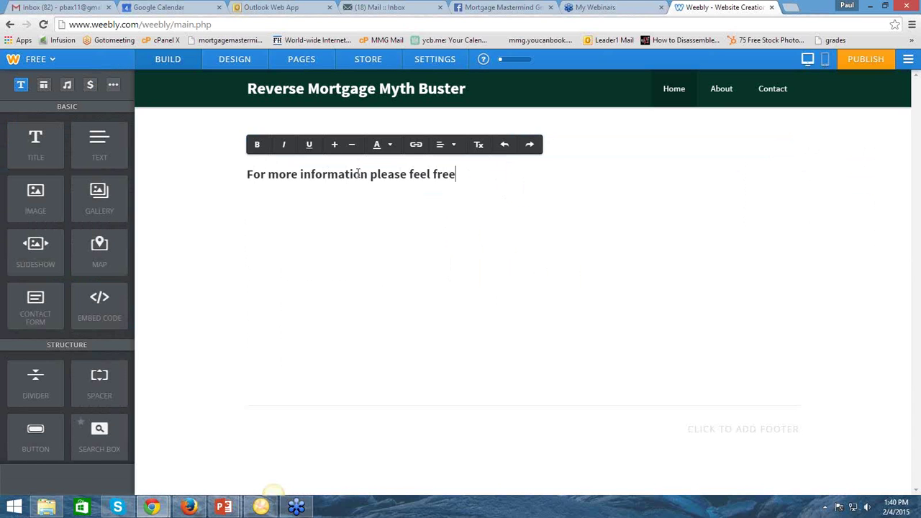
text( to call me at)
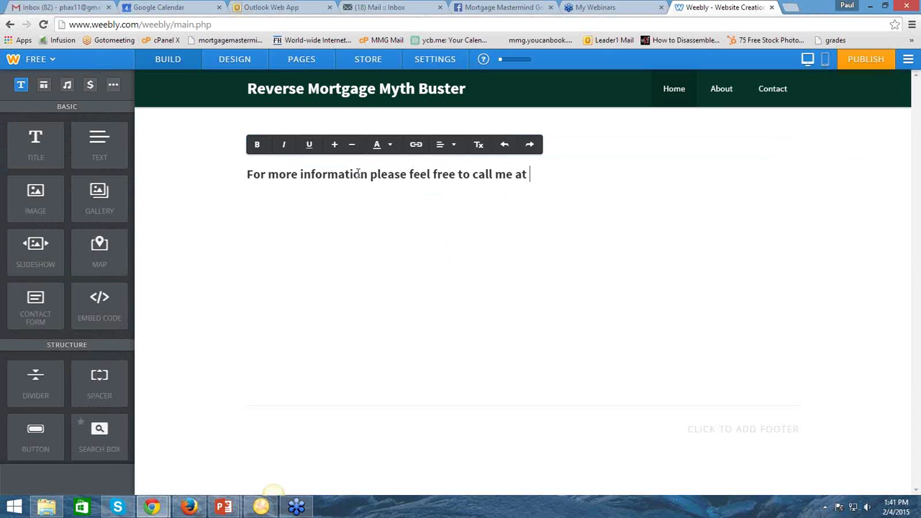
text( 747-21-6649)
Centre-align the call-for-information line.
click(446, 145)
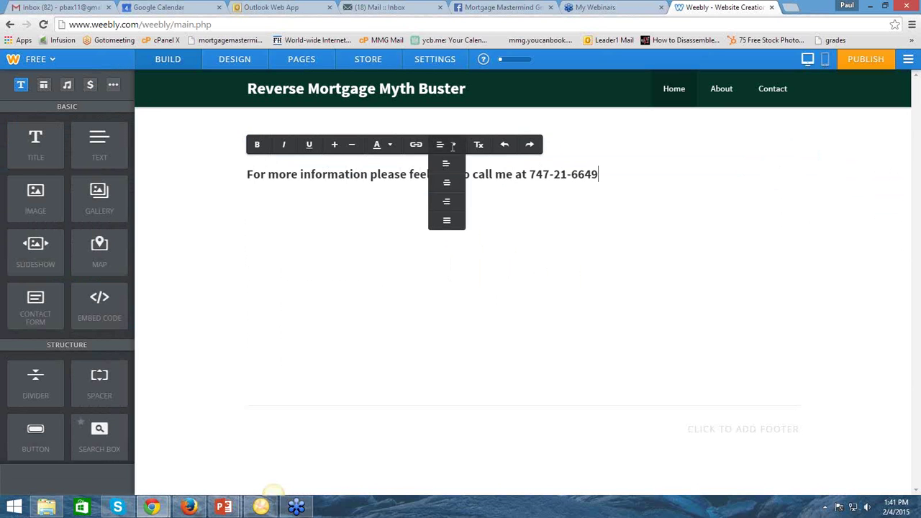
click(448, 185)
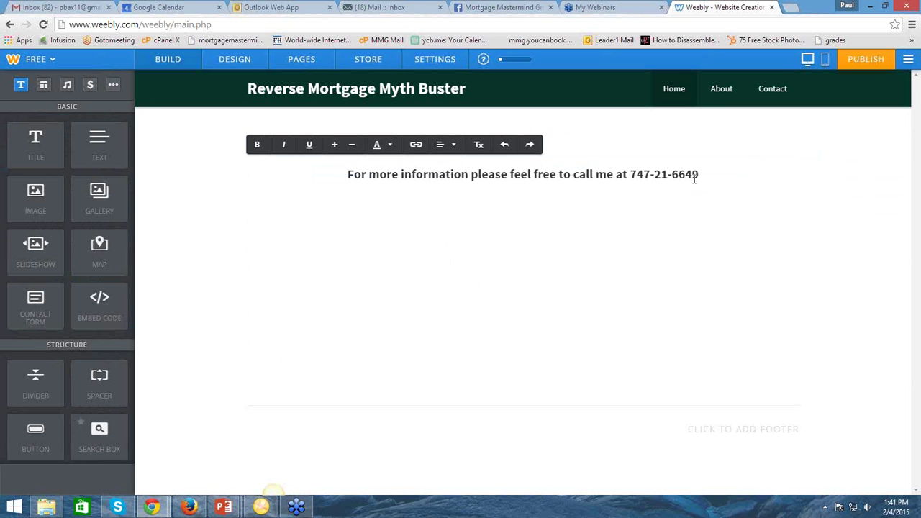
click(390, 145)
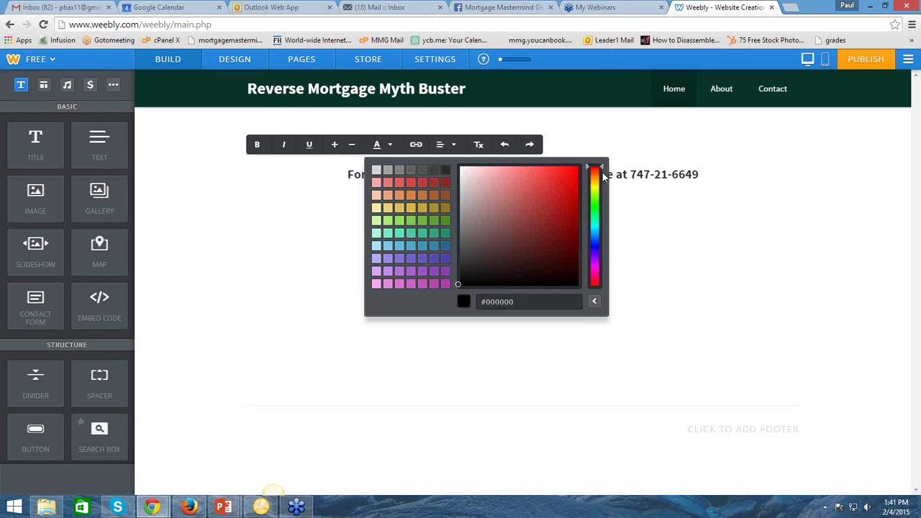
Try out yellow shades in the text colour picker, then dismiss the palette.
drag(603, 177, 603, 190)
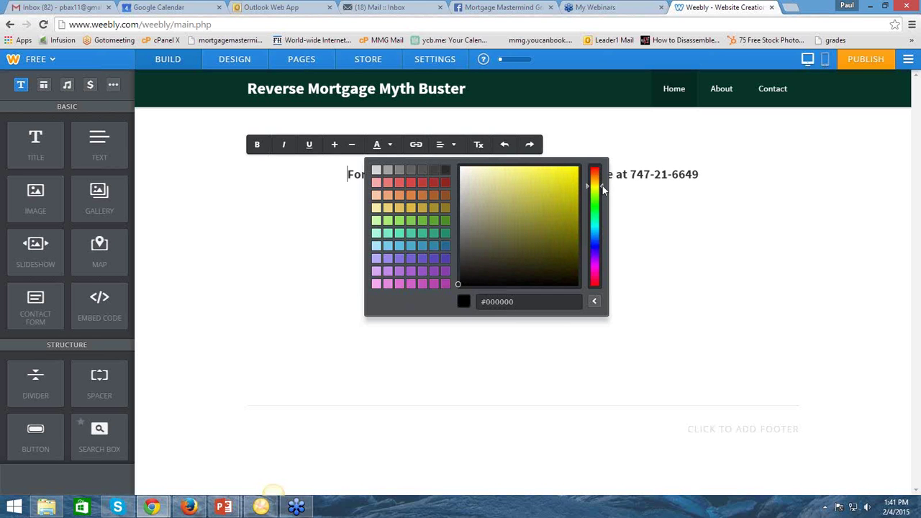
click(537, 210)
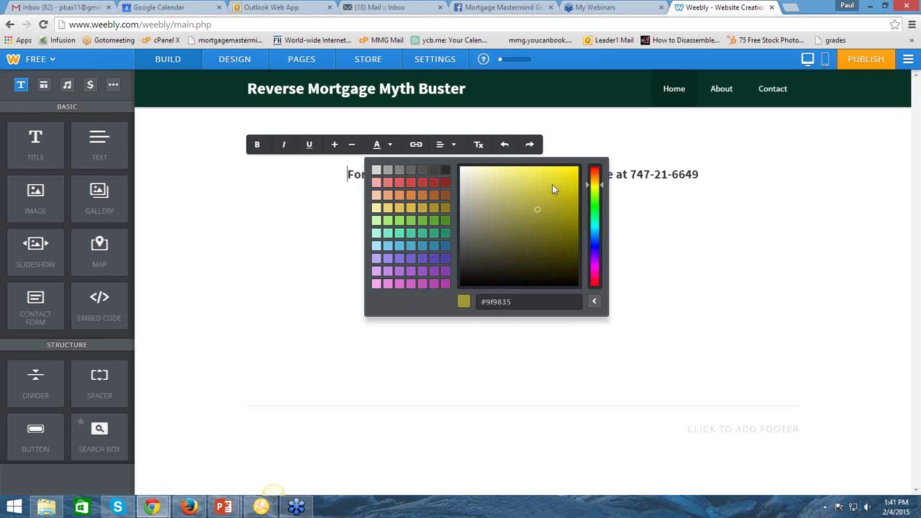
click(556, 180)
click(594, 300)
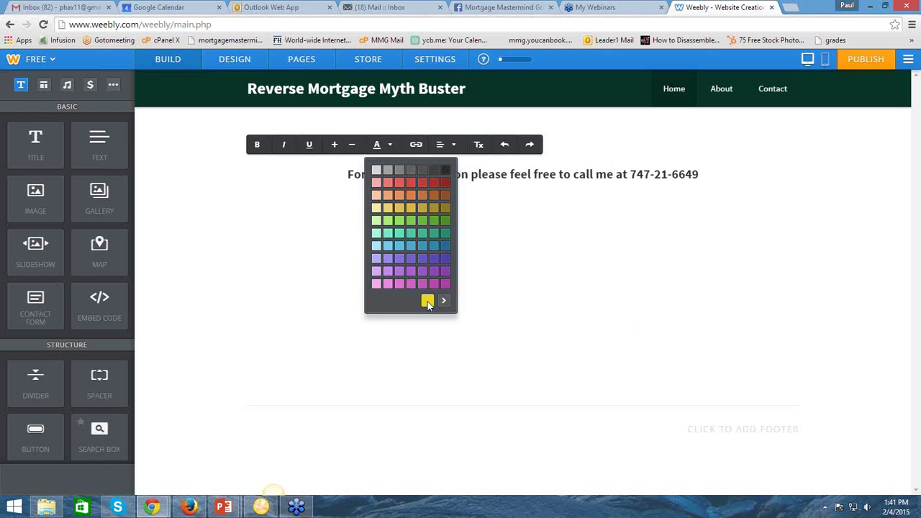
click(556, 302)
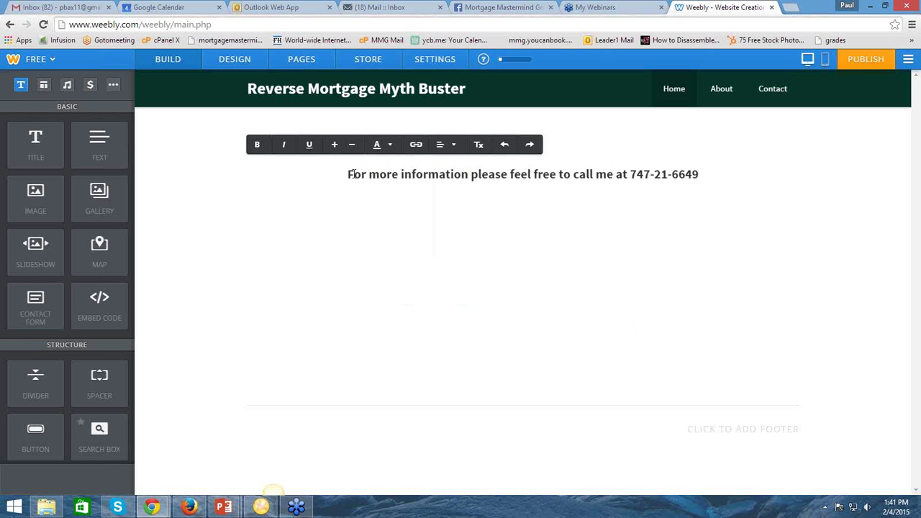
Select the entire call-me line and colour it bright yellow (#f2df37).
drag(349, 174, 782, 172)
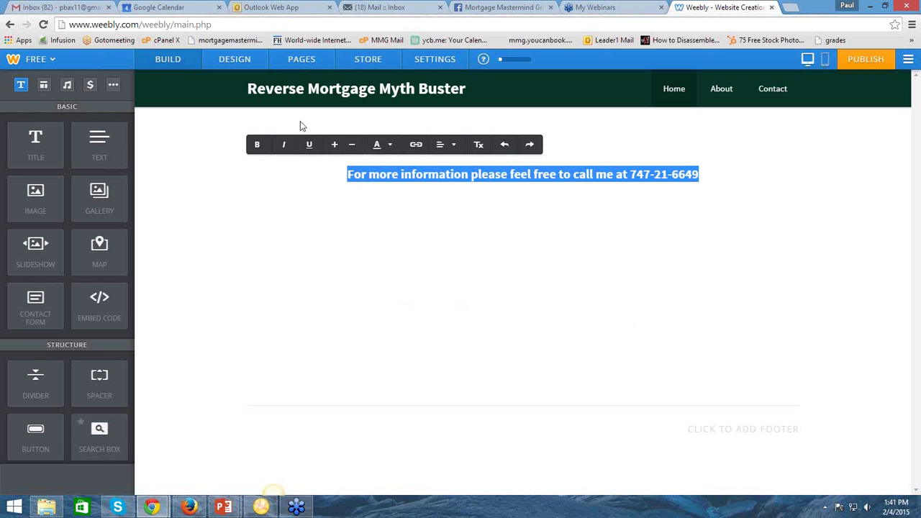
click(388, 145)
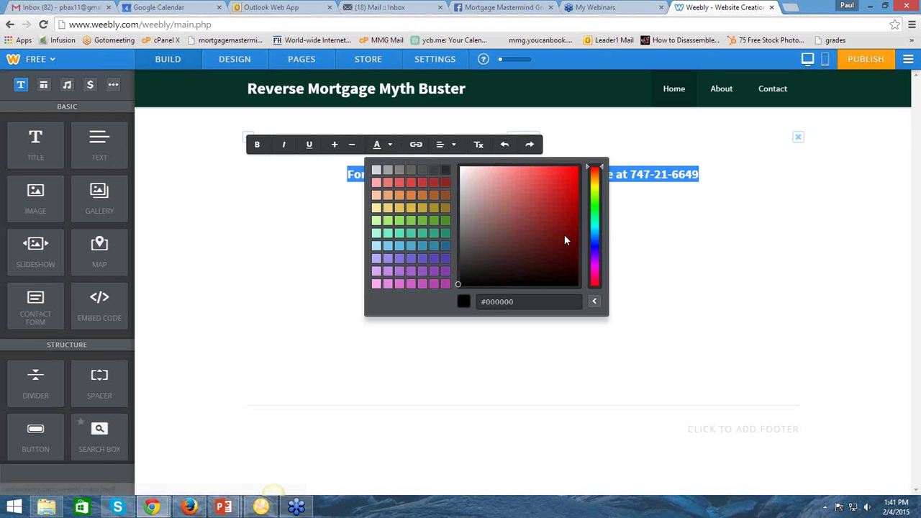
drag(601, 177, 600, 189)
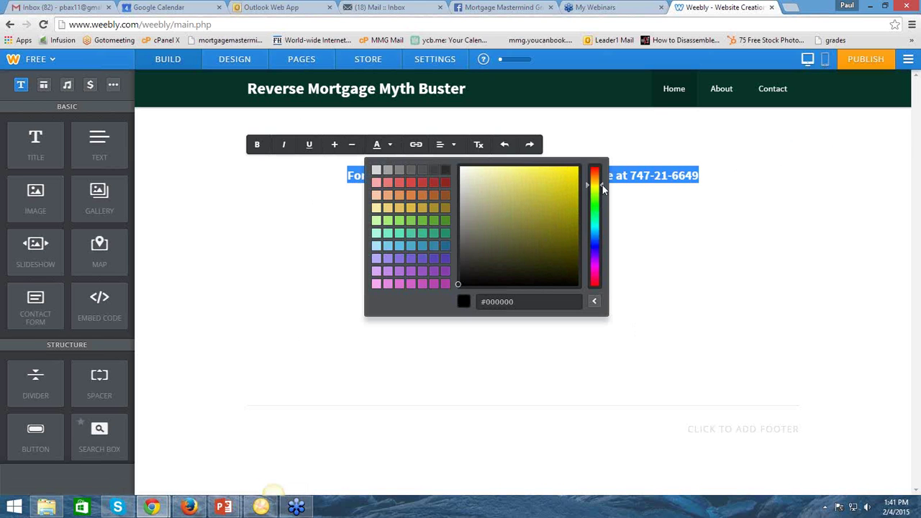
drag(457, 282, 549, 172)
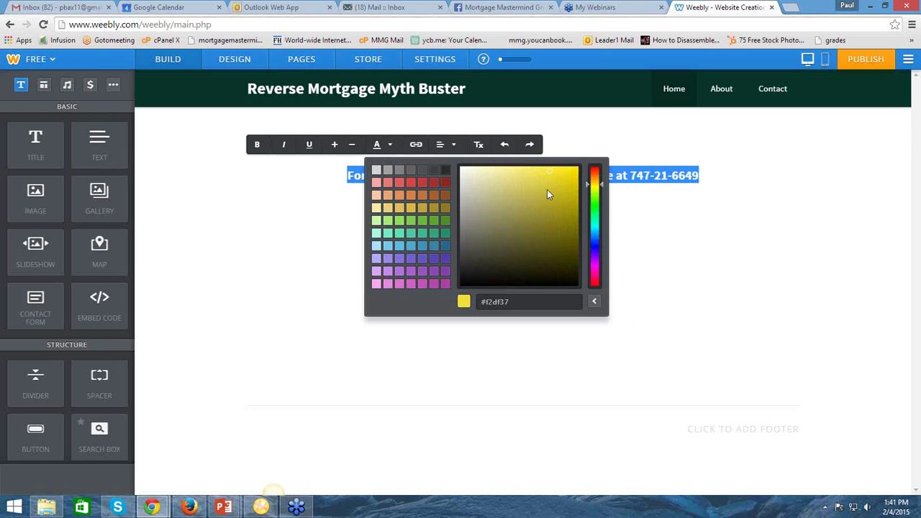
click(664, 255)
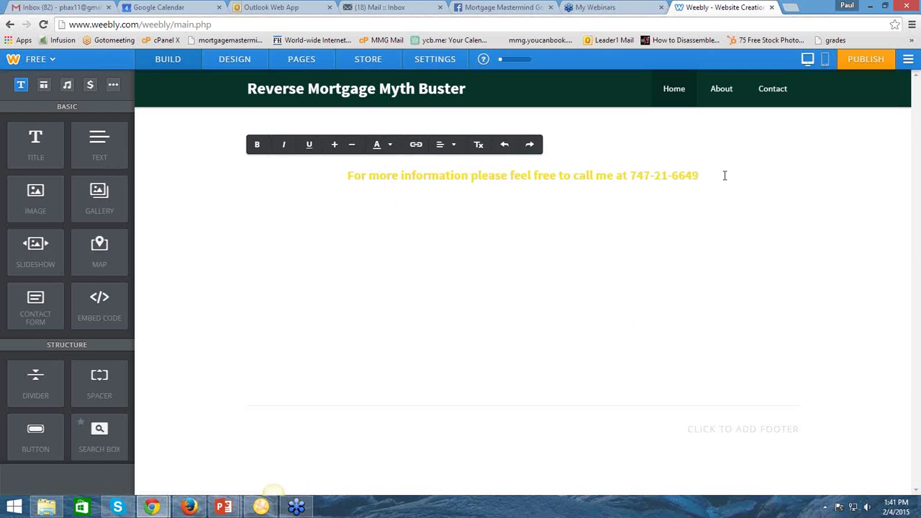
click(660, 265)
Select the custom HTML block, then open a blank browser tab beside the editor.
click(279, 149)
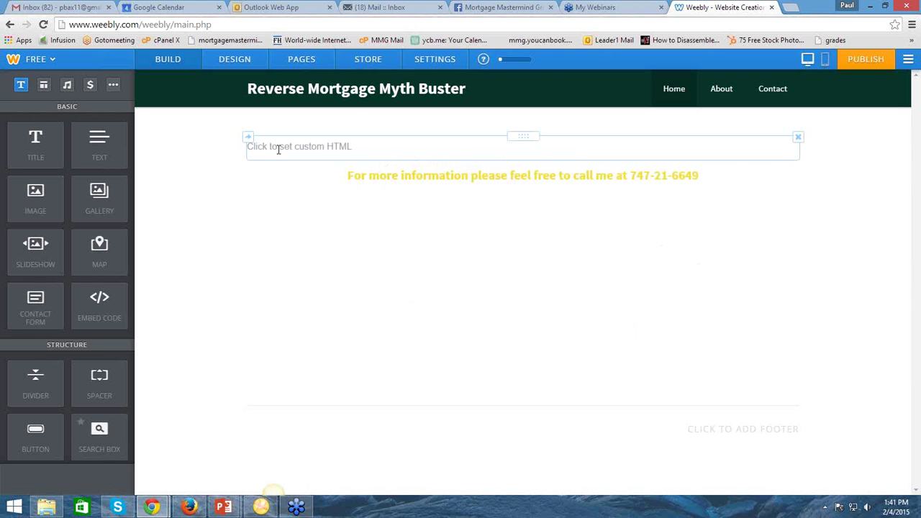
click(790, 7)
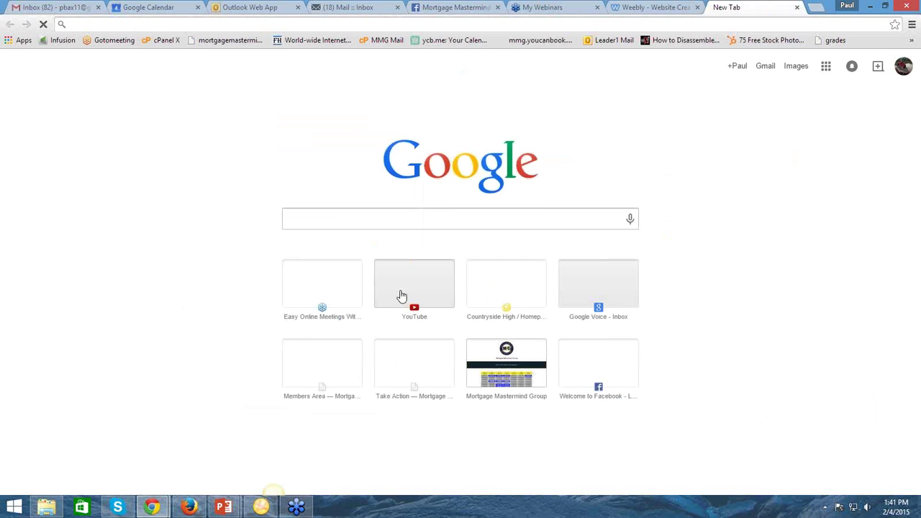
On YouTube, open the Social Profile for Google Results video from your uploaded videos list.
click(402, 295)
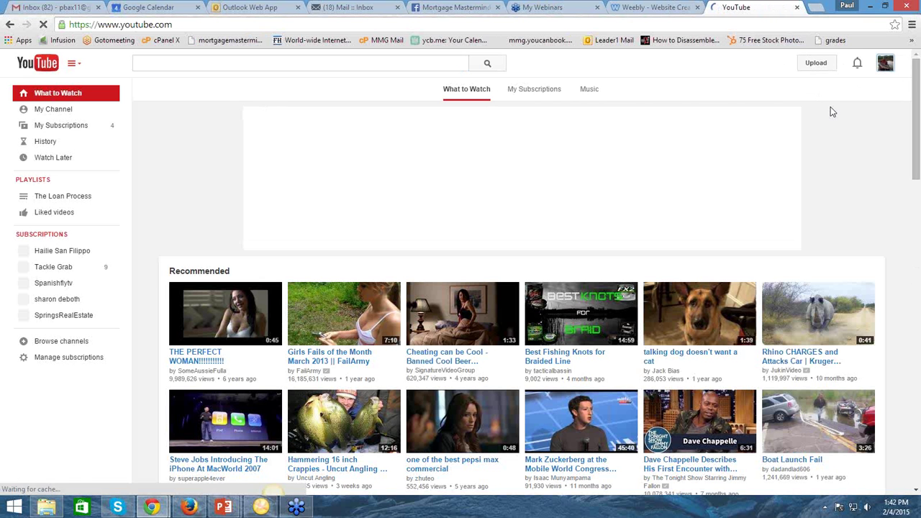
click(885, 63)
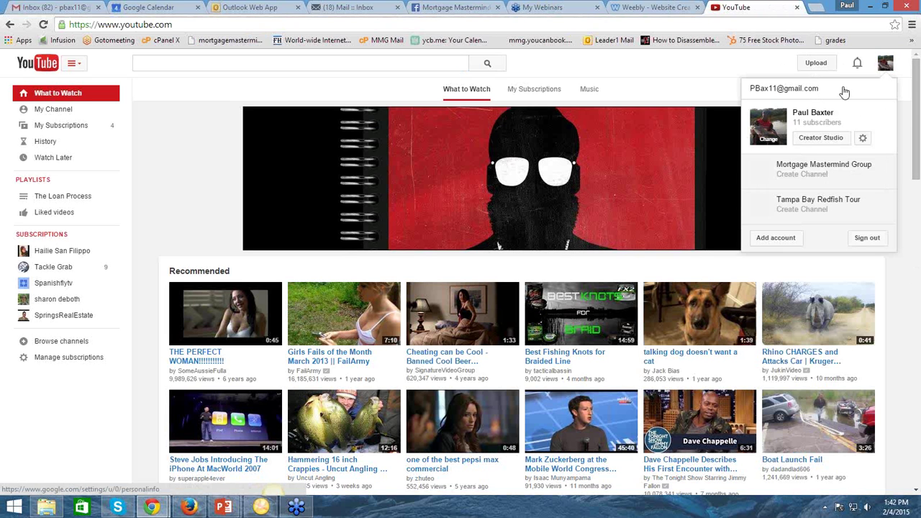
click(816, 144)
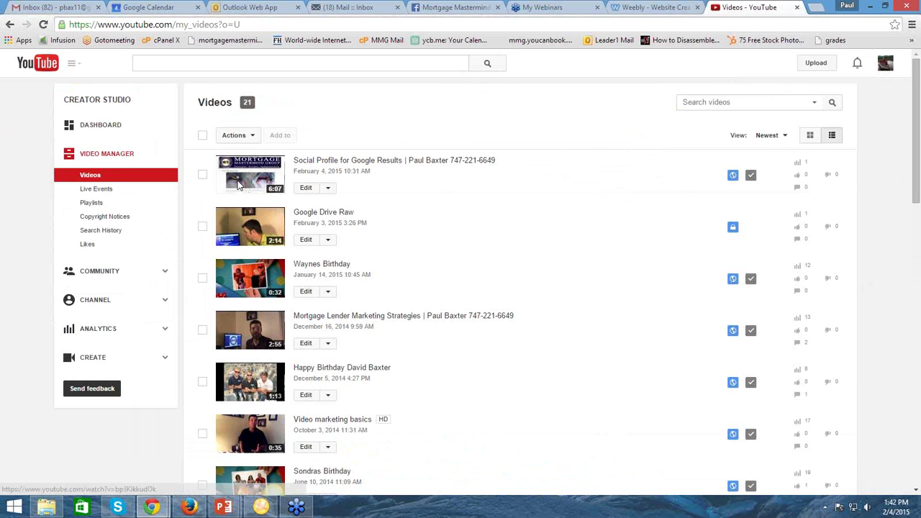
click(239, 184)
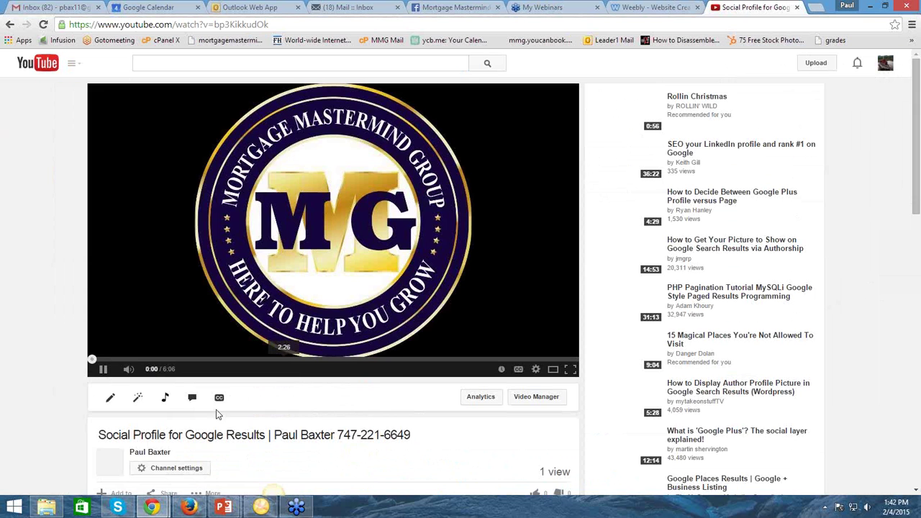
Copy the video's Share > Embed iframe code, pause the video, and return to the Weebly editor.
scroll(255, 418, down, 2)
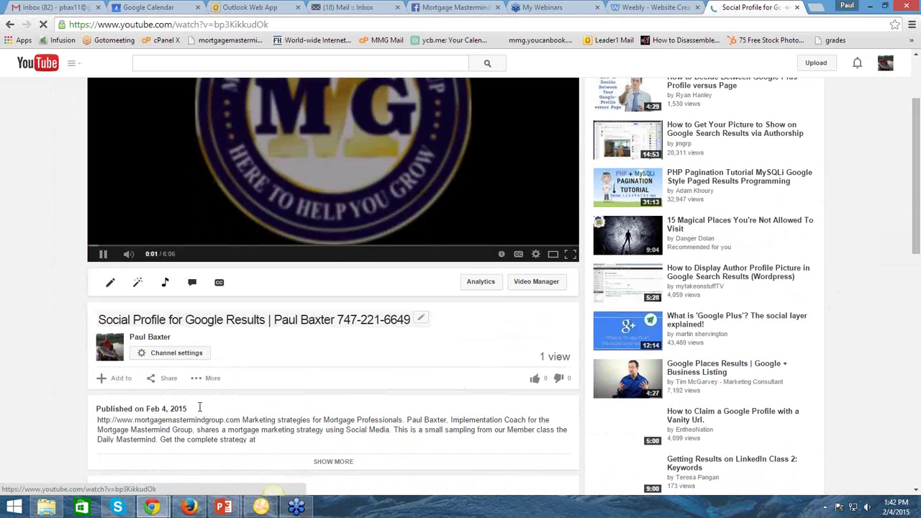
click(162, 380)
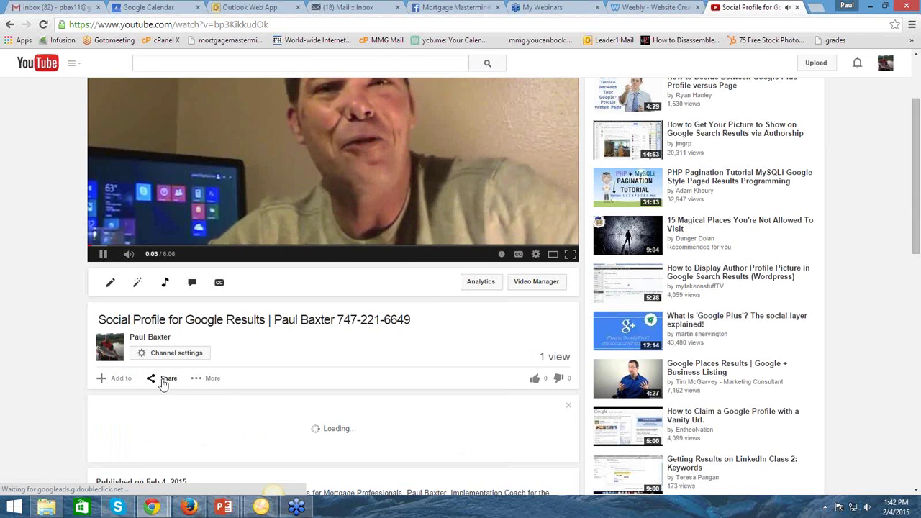
click(157, 410)
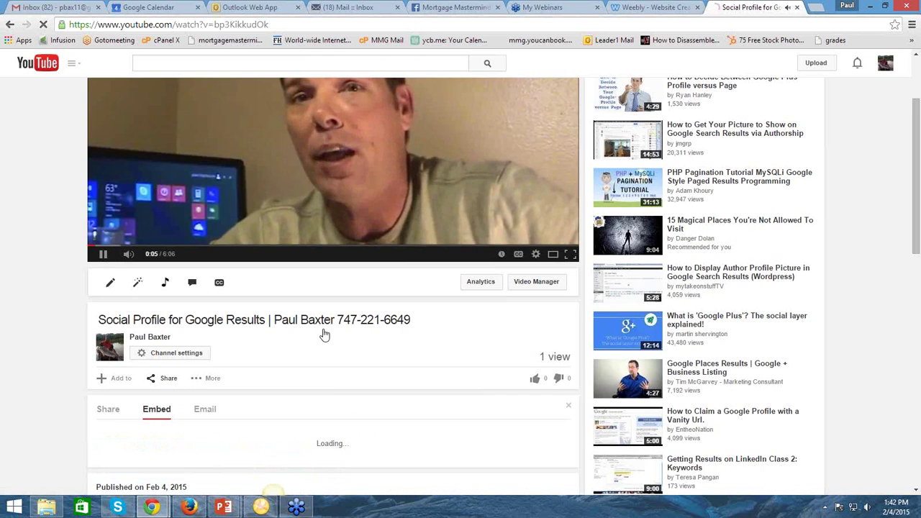
scroll(323, 337, down, 3)
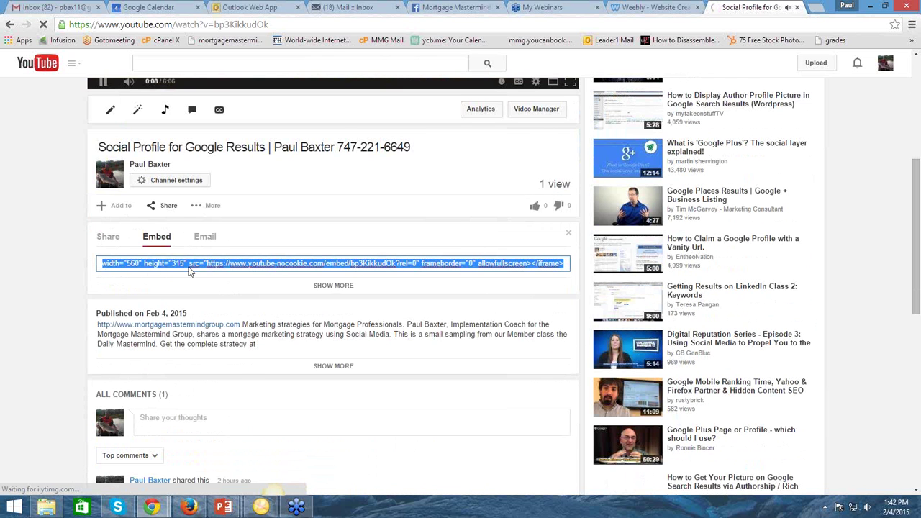
right_click(190, 265)
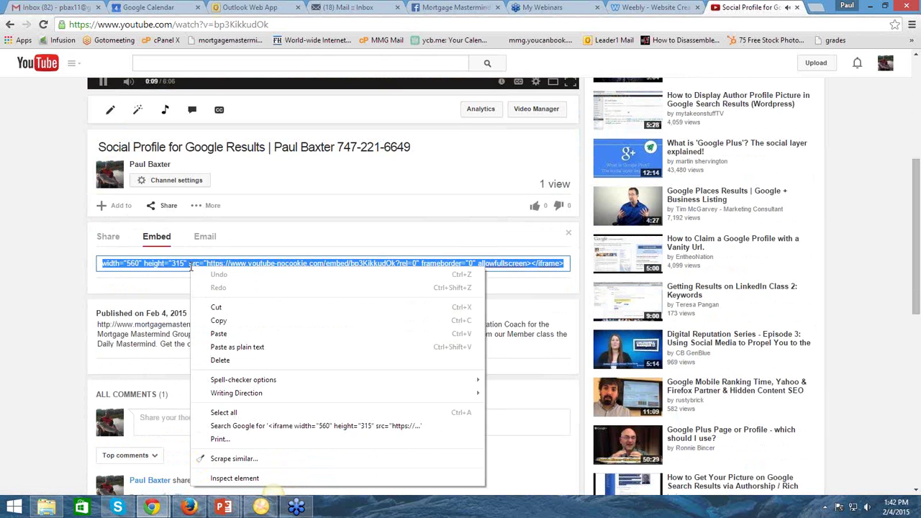
click(218, 320)
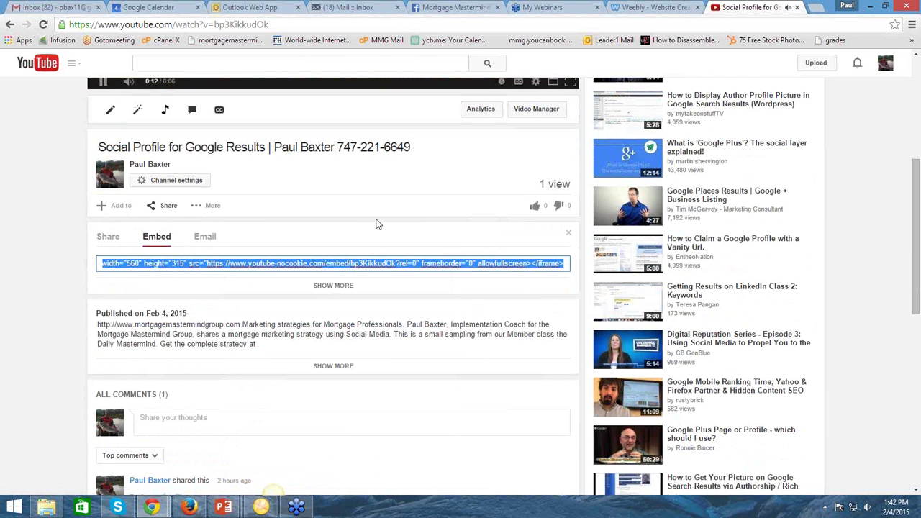
scroll(340, 168, up, 2)
click(340, 168)
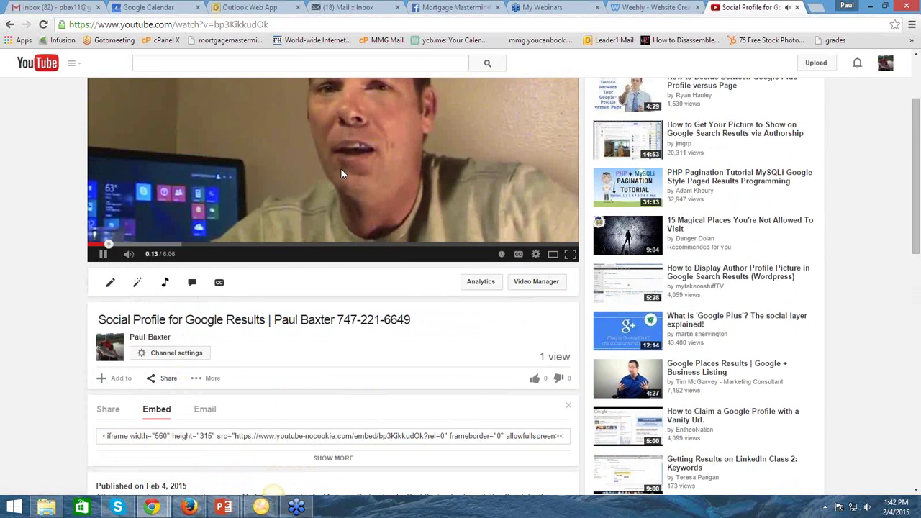
click(651, 8)
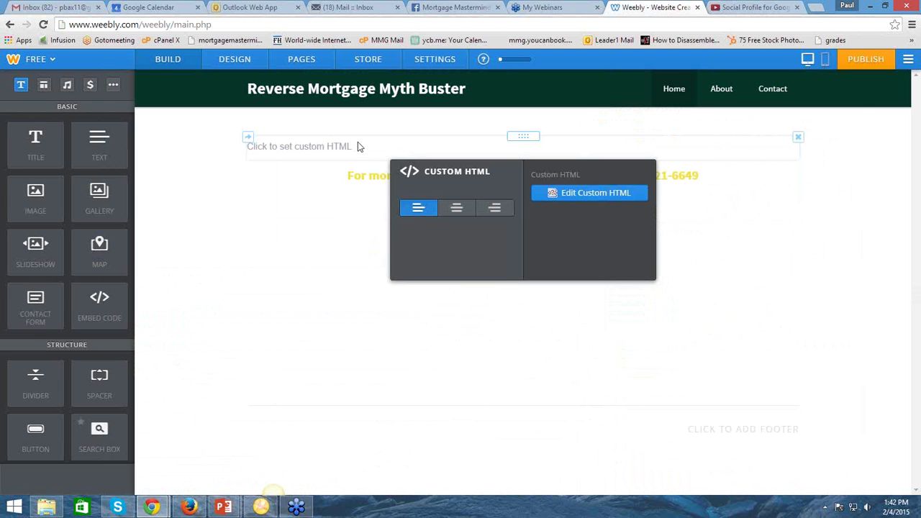
Paste the YouTube embed code into the custom HTML element and append &autoplay=1.
drag(350, 146, 247, 148)
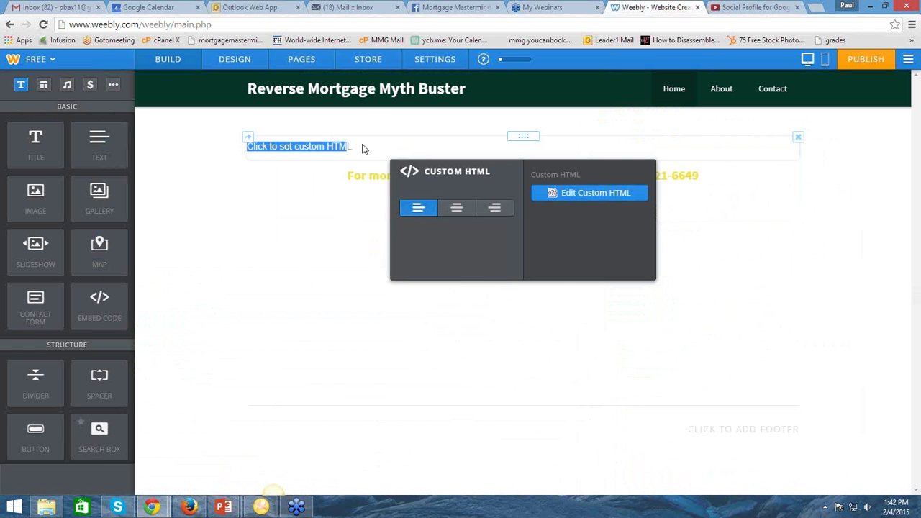
click(568, 195)
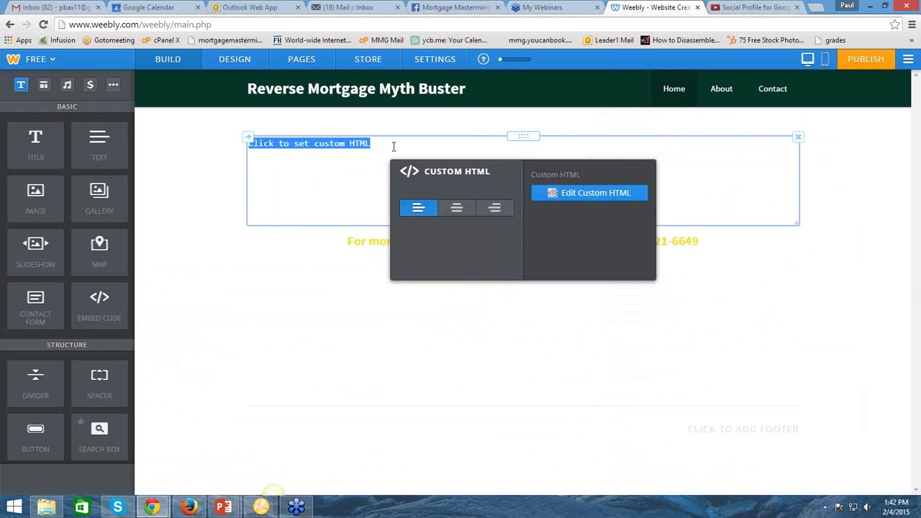
key(ctrl+v)
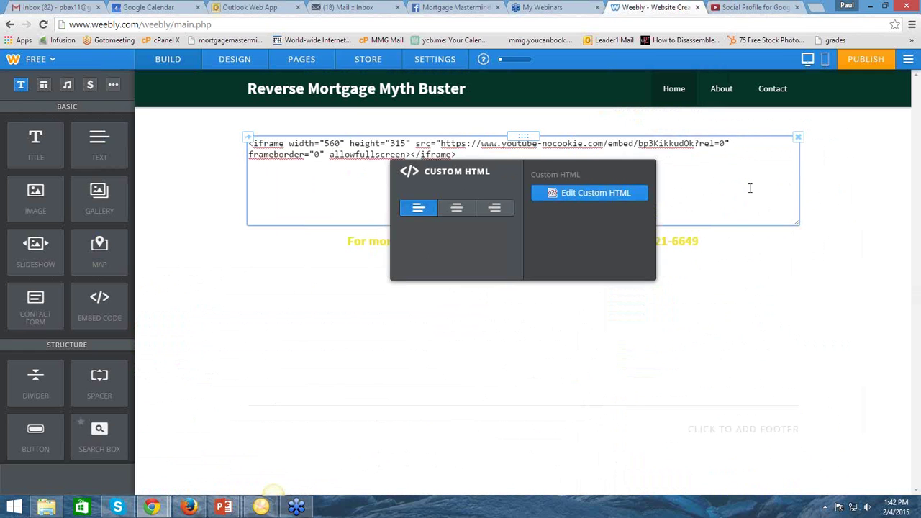
text(&autoplay=1)
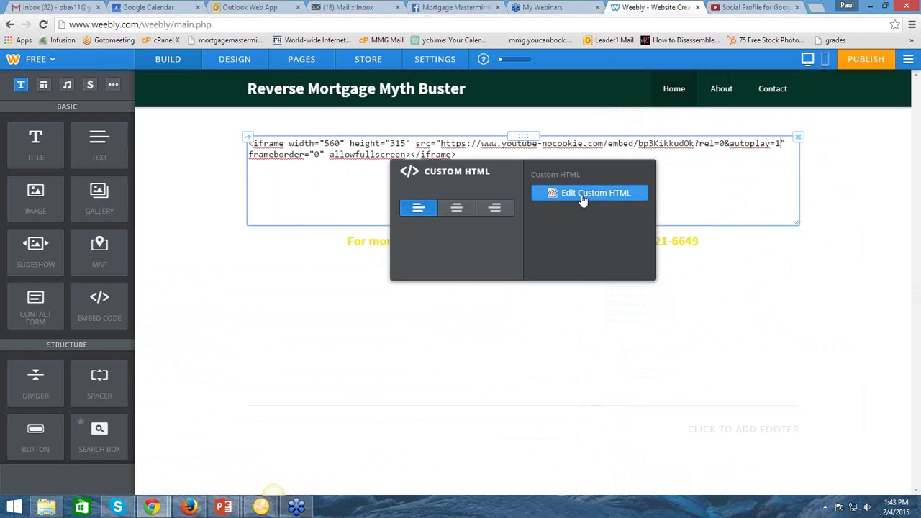
Centre the embedded video above the call-me line, then bring up the page settings.
click(456, 208)
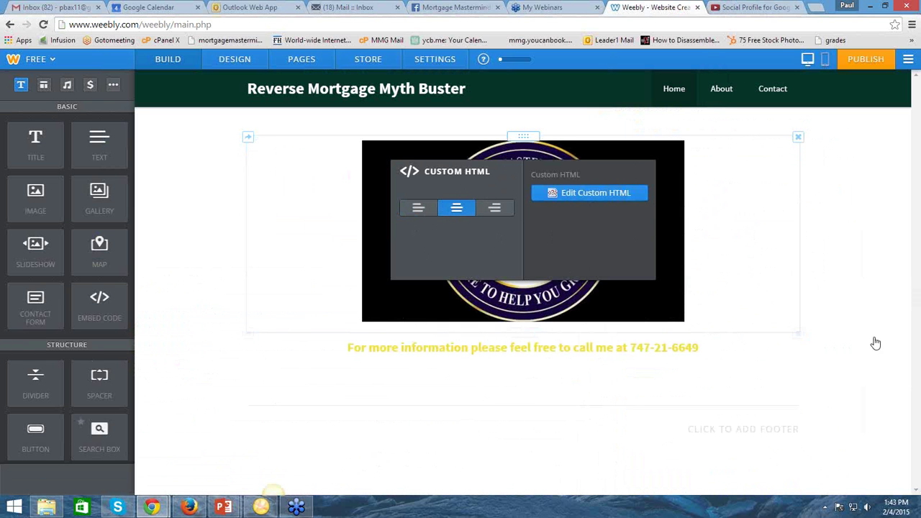
click(839, 291)
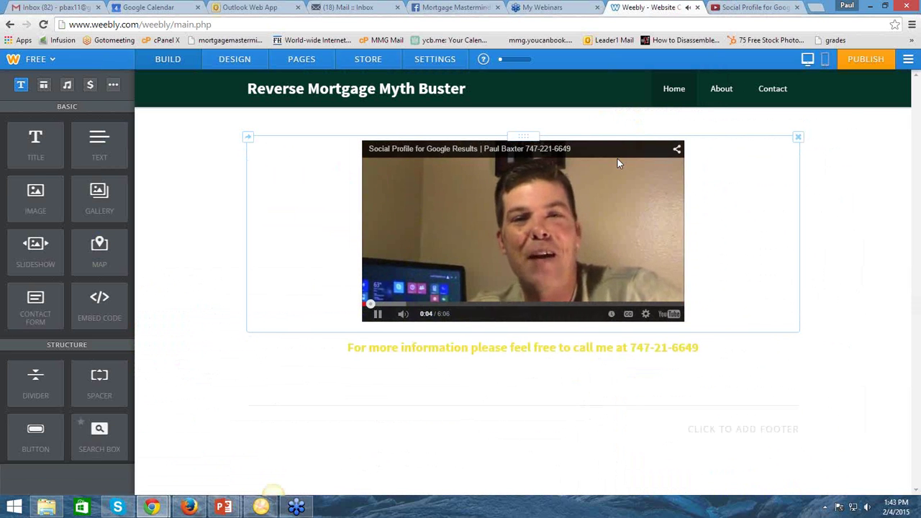
click(529, 216)
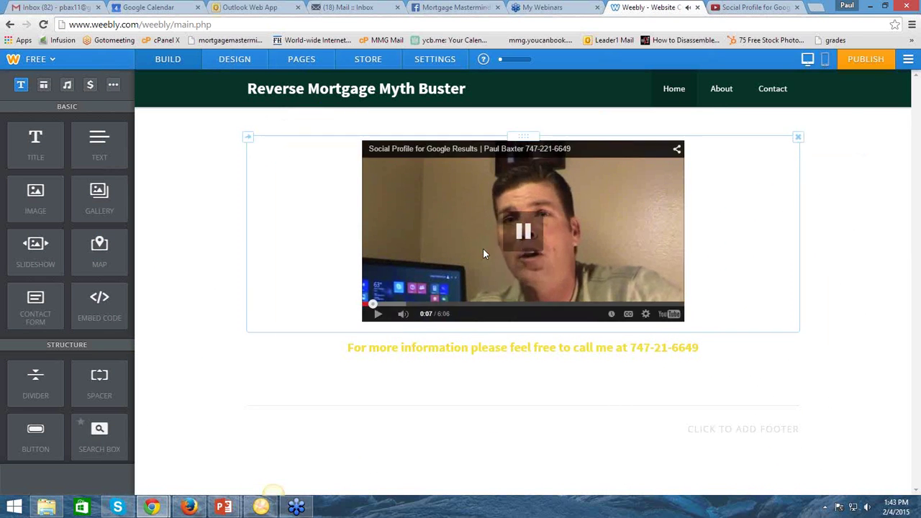
click(303, 62)
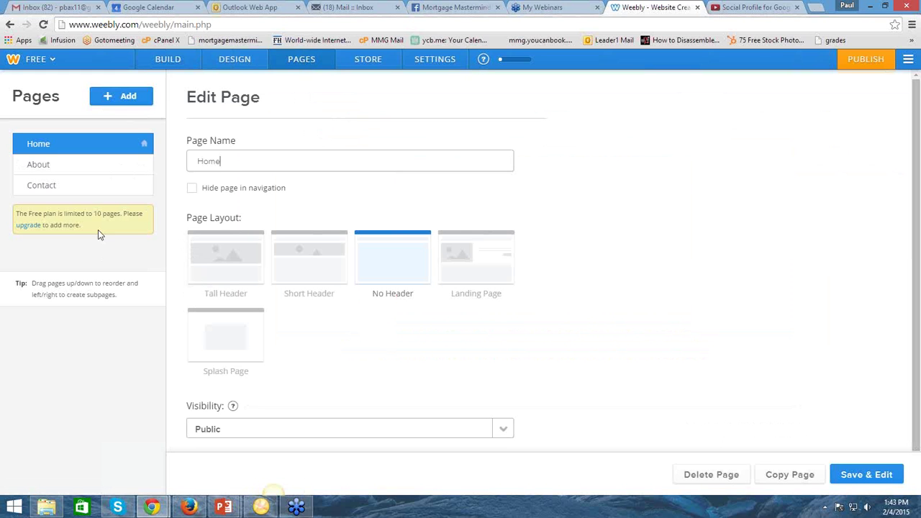
Check the About page's settings, leaving its visibility public.
click(122, 169)
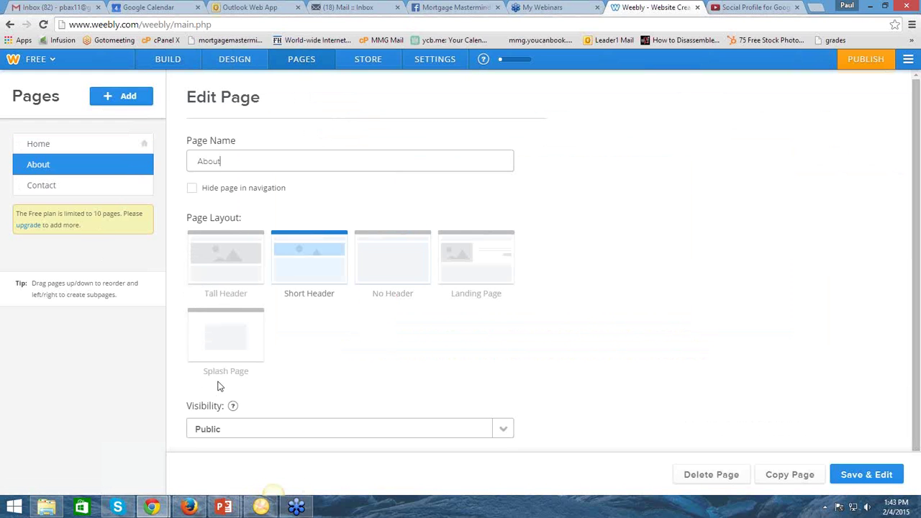
click(503, 430)
scroll(697, 367, down, 1)
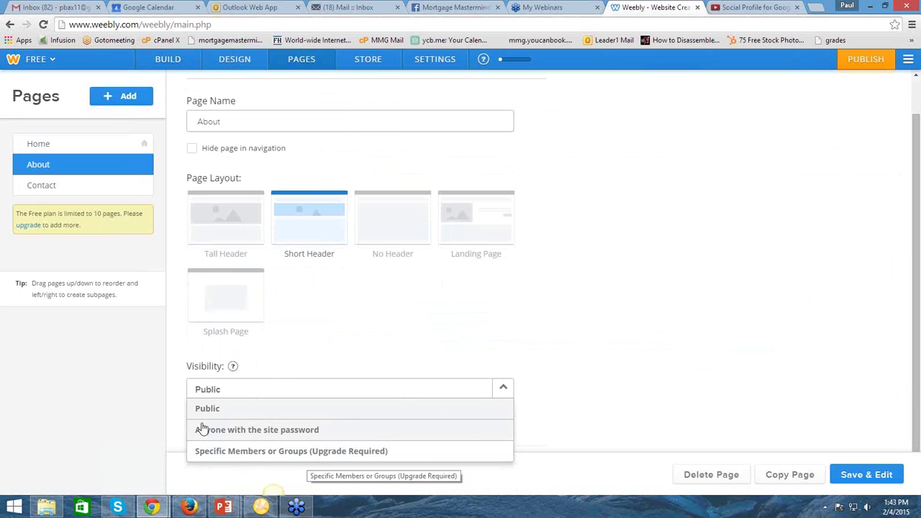
click(601, 352)
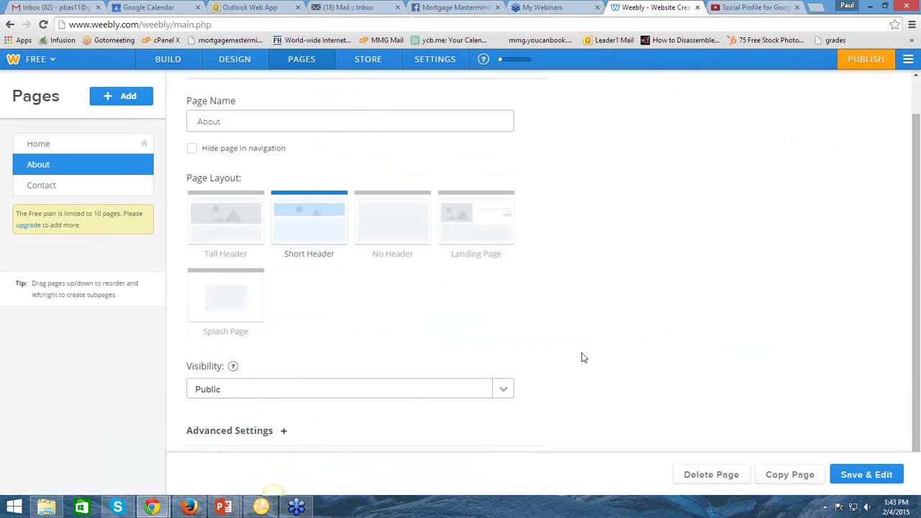
Delete the About and Contact pages, confirming each deletion.
click(37, 170)
click(708, 481)
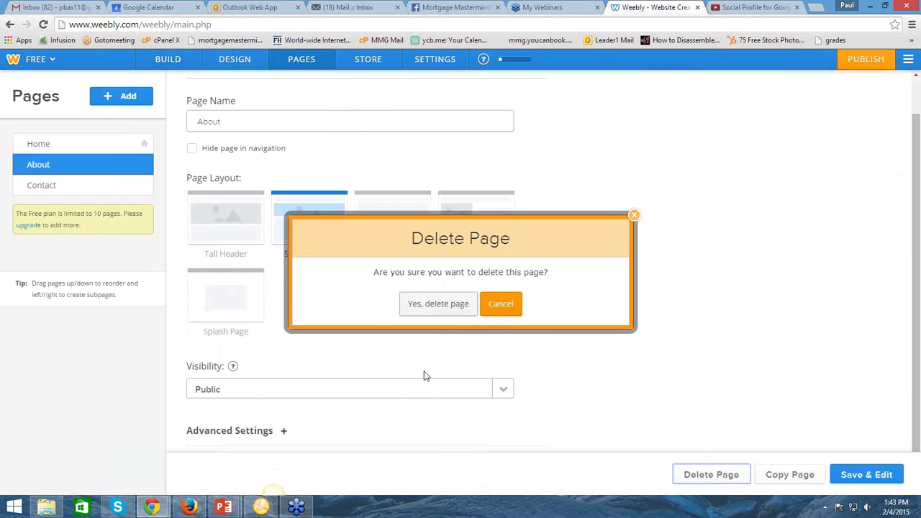
click(440, 310)
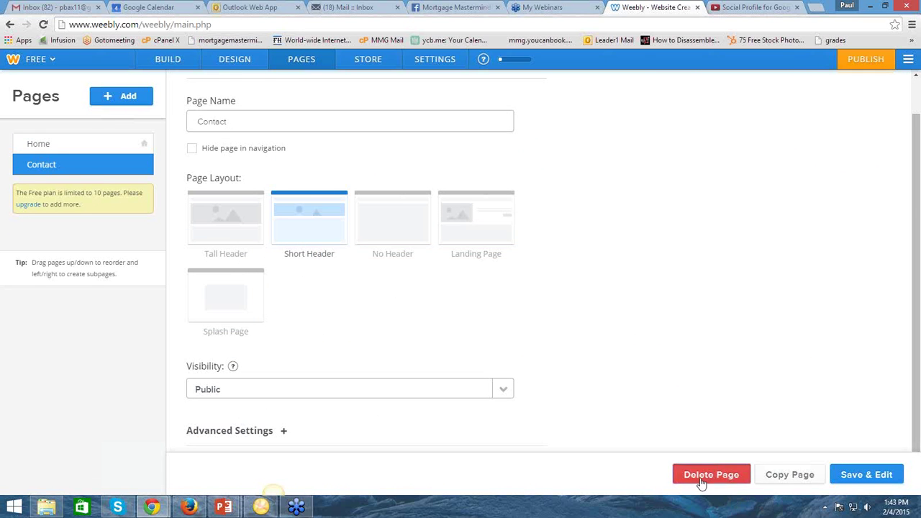
click(702, 480)
click(440, 310)
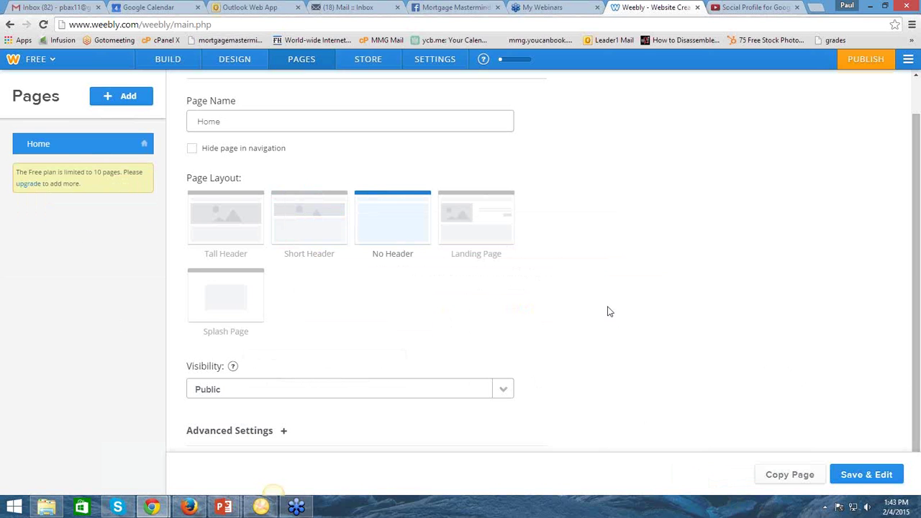
Add a standard page named 'Get More Information'.
click(122, 98)
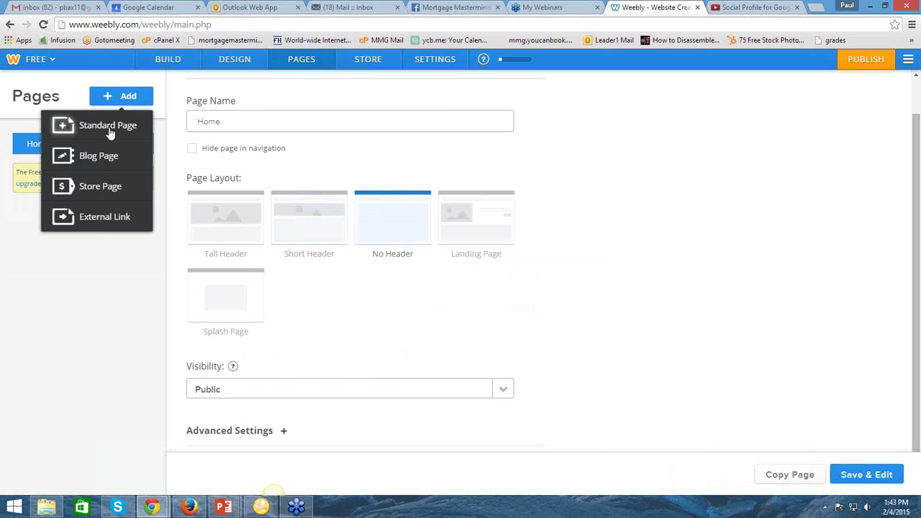
click(109, 128)
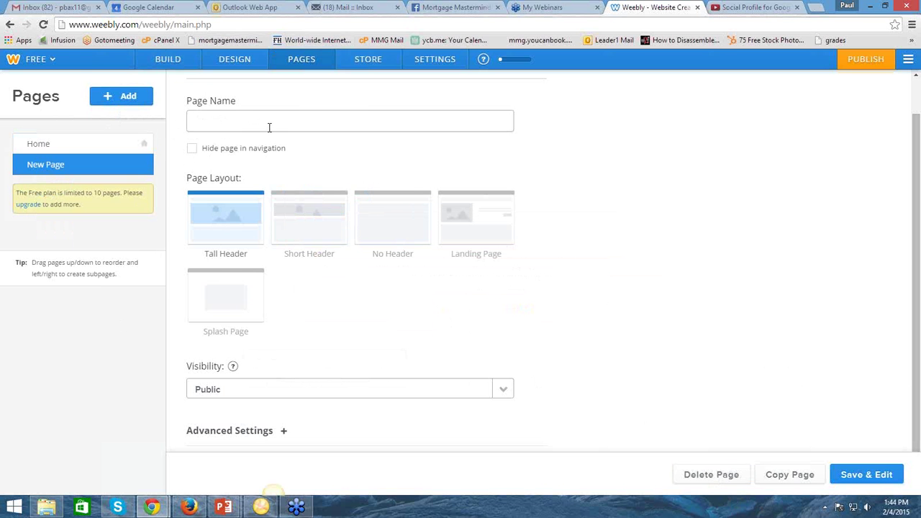
text(Get More Infor)
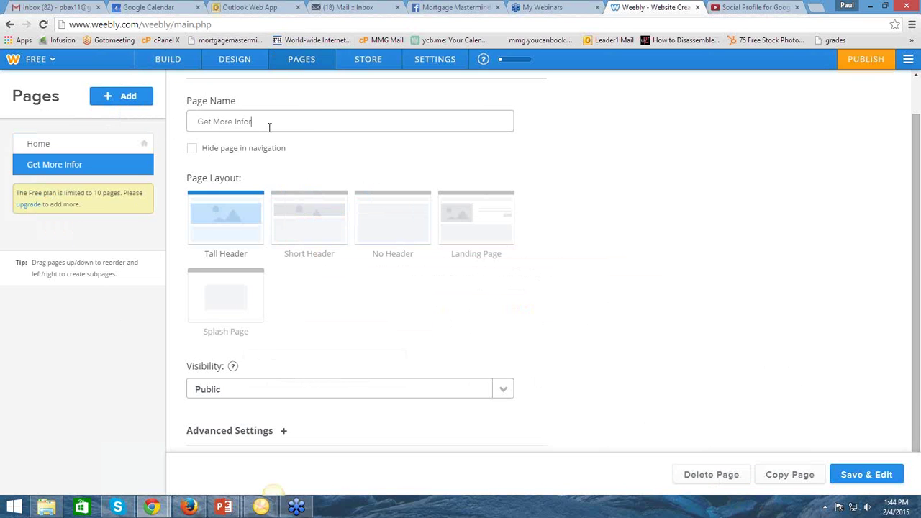
text(mation)
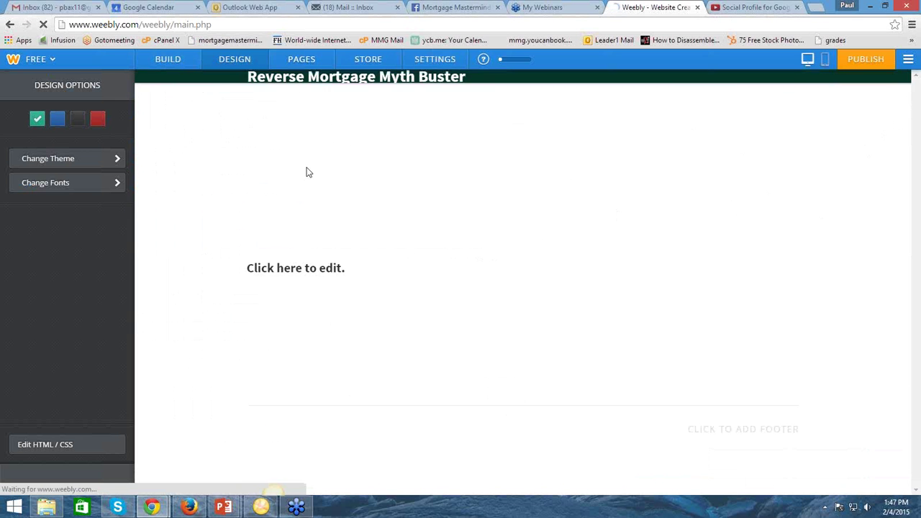
Open Change Theme and scroll the gallery down to the wheat-field and wood-panel themes.
click(93, 159)
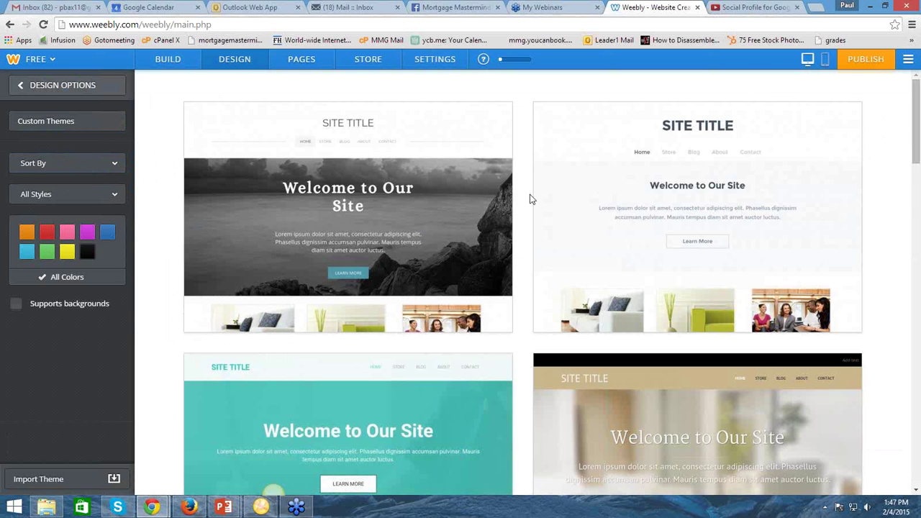
scroll(513, 260, down, 3)
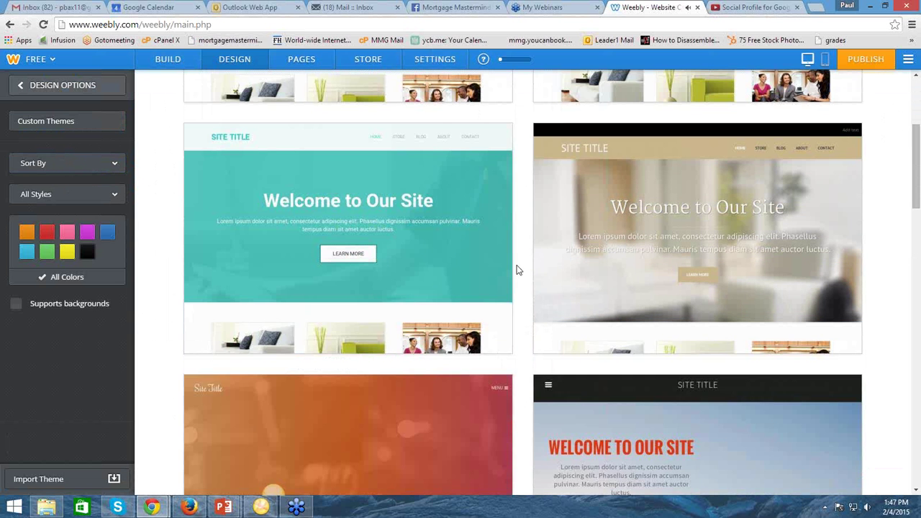
scroll(516, 267, down, 3)
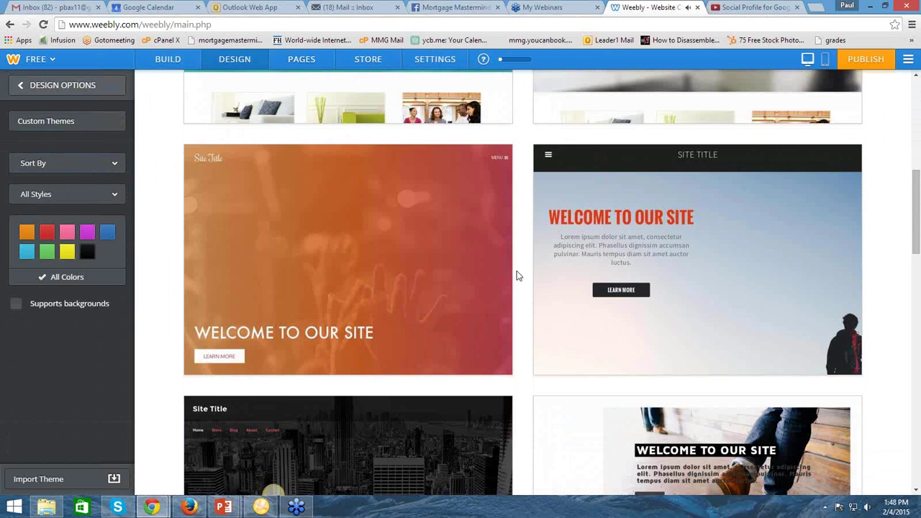
scroll(585, 144, down, 2)
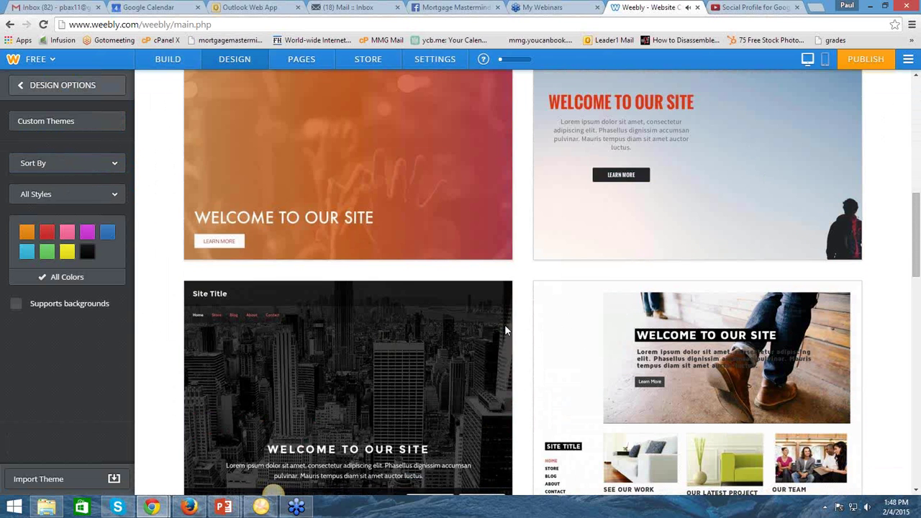
scroll(521, 333, down, 1)
scroll(521, 333, down, 5)
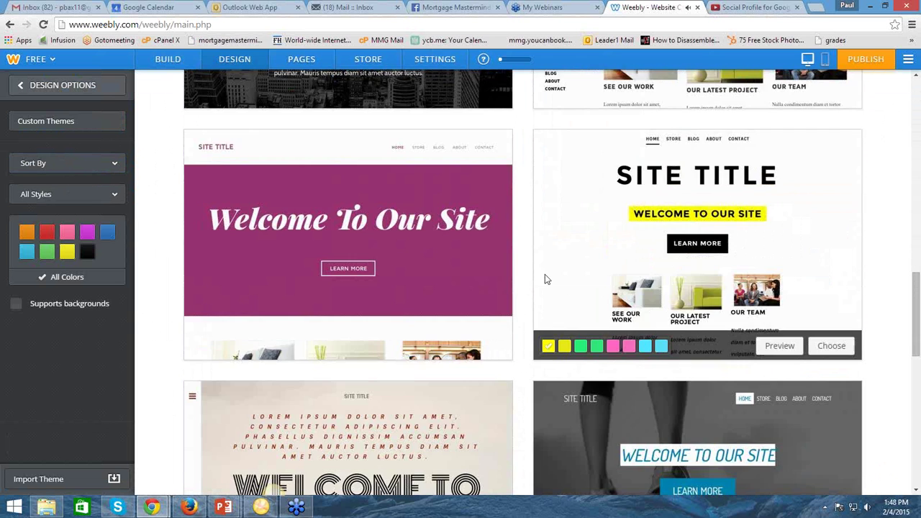
scroll(544, 277, down, 3)
scroll(538, 291, down, 5)
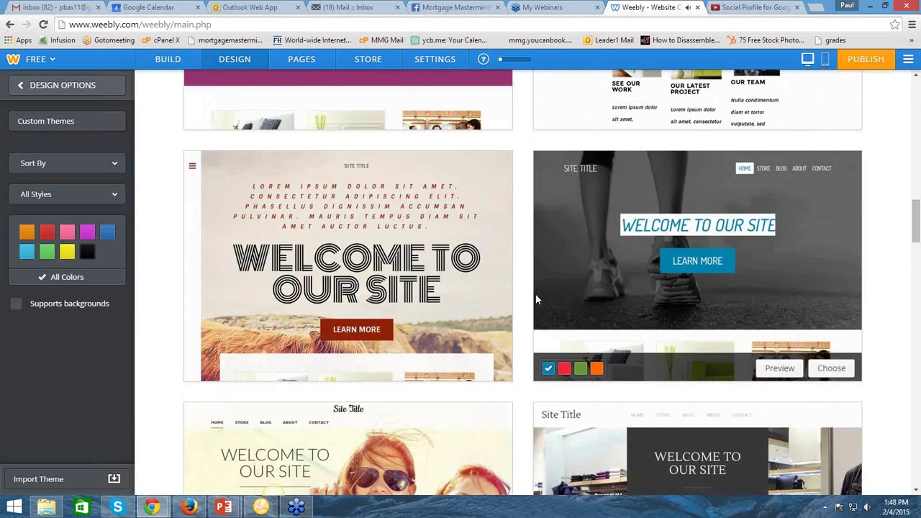
scroll(534, 302, down, 8)
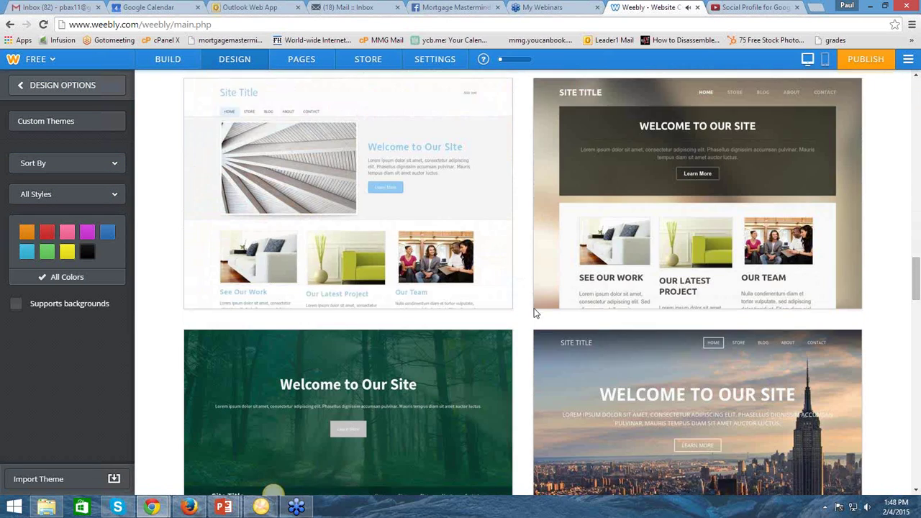
scroll(536, 329, down, 6)
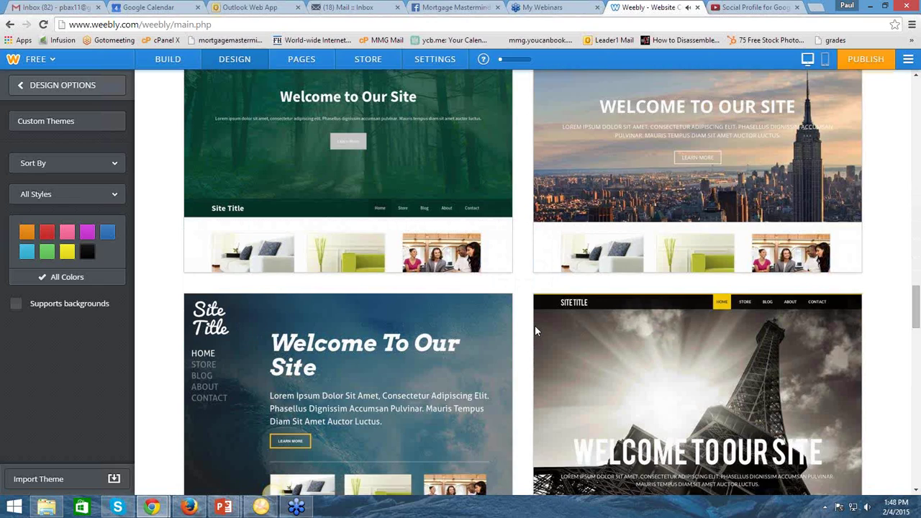
scroll(535, 335, down, 6)
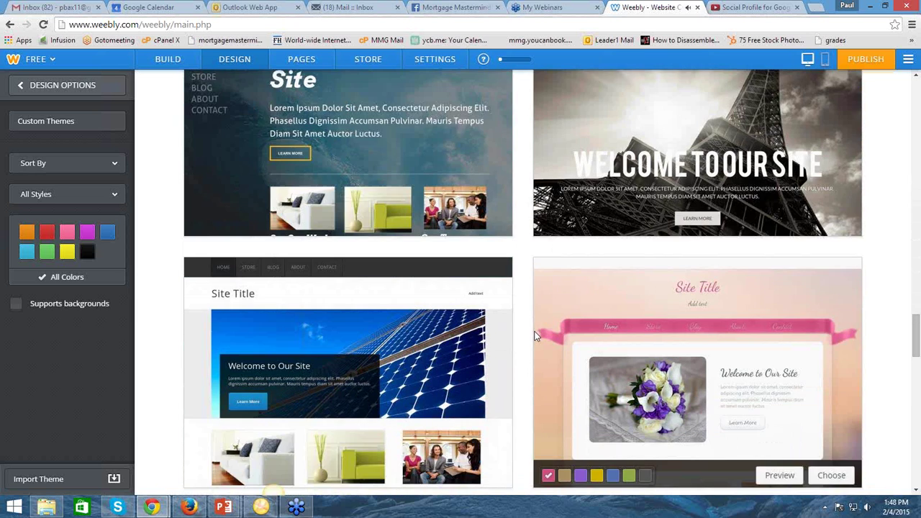
scroll(535, 336, down, 2)
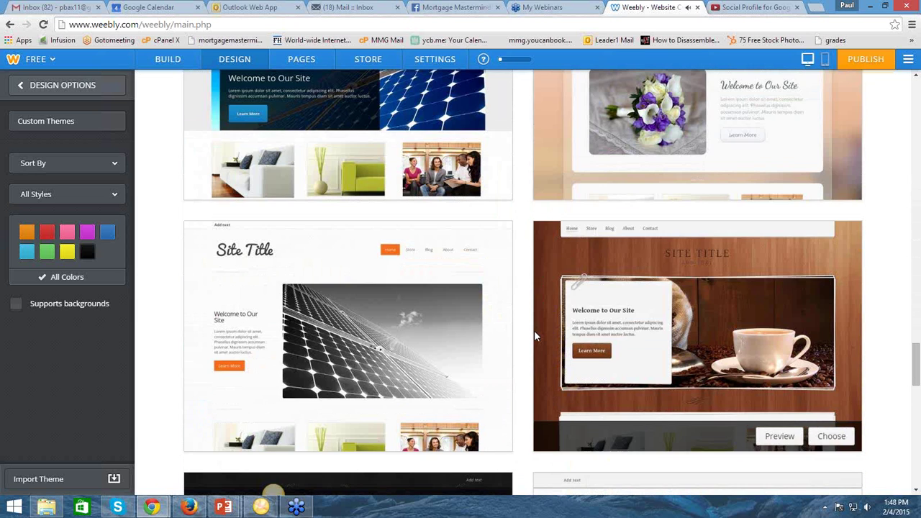
scroll(534, 335, down, 5)
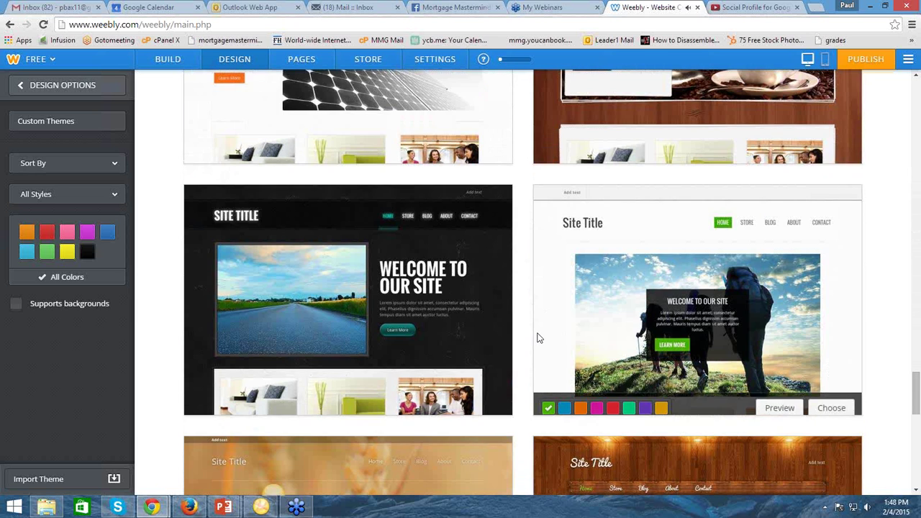
scroll(536, 332, down, 3)
scroll(528, 374, down, 4)
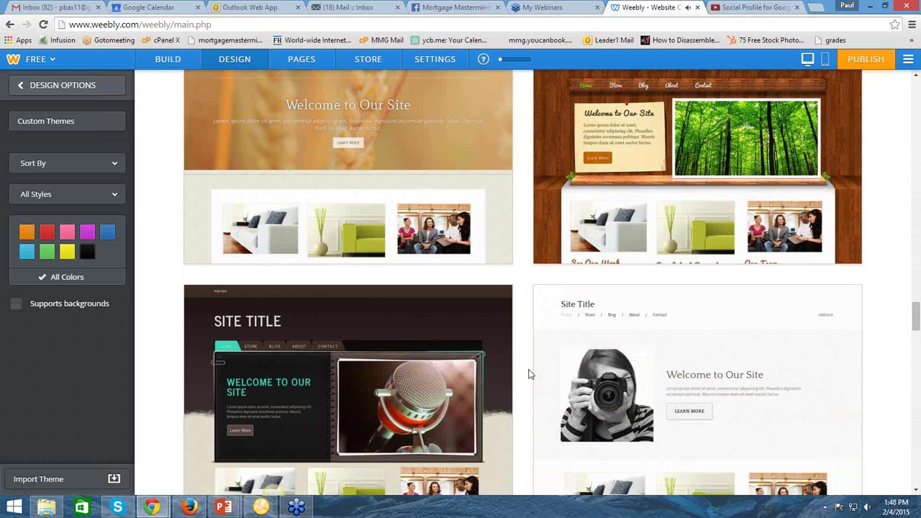
scroll(528, 374, up, 2)
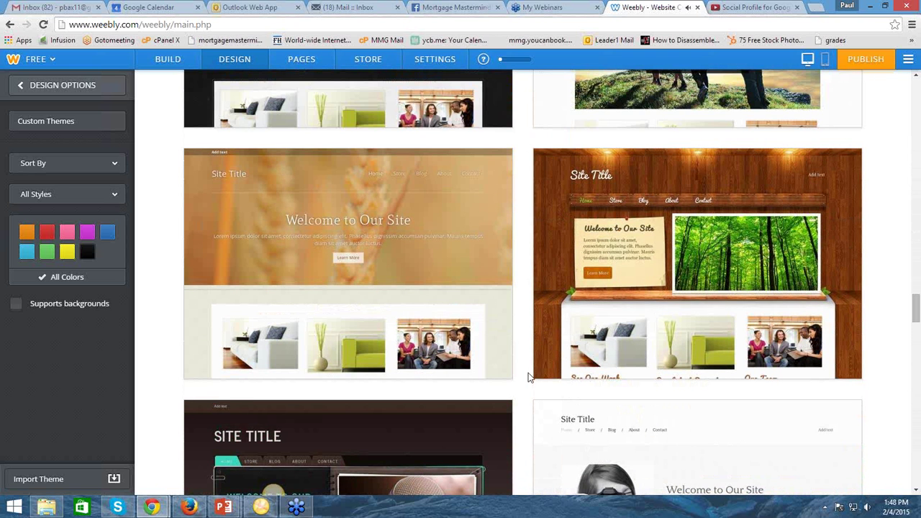
scroll(529, 374, down, 4)
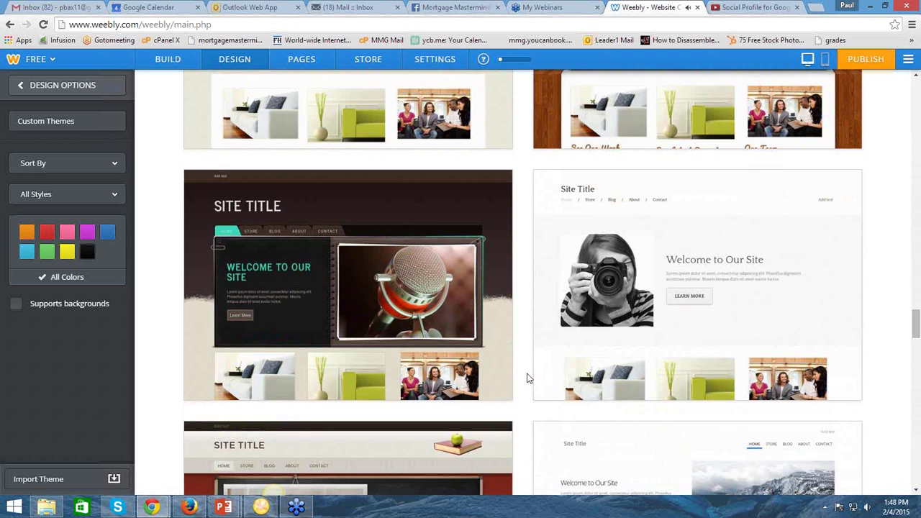
scroll(528, 378, down, 2)
scroll(528, 378, up, 6)
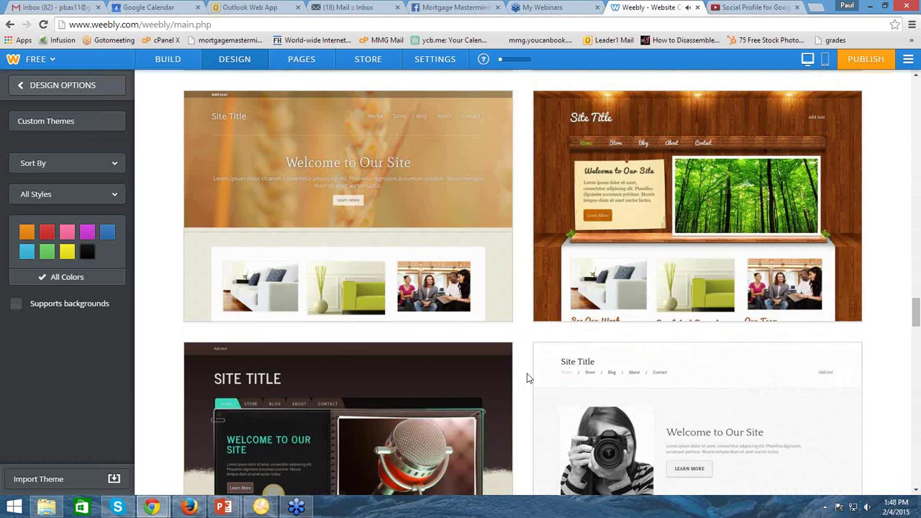
scroll(528, 378, up, 4)
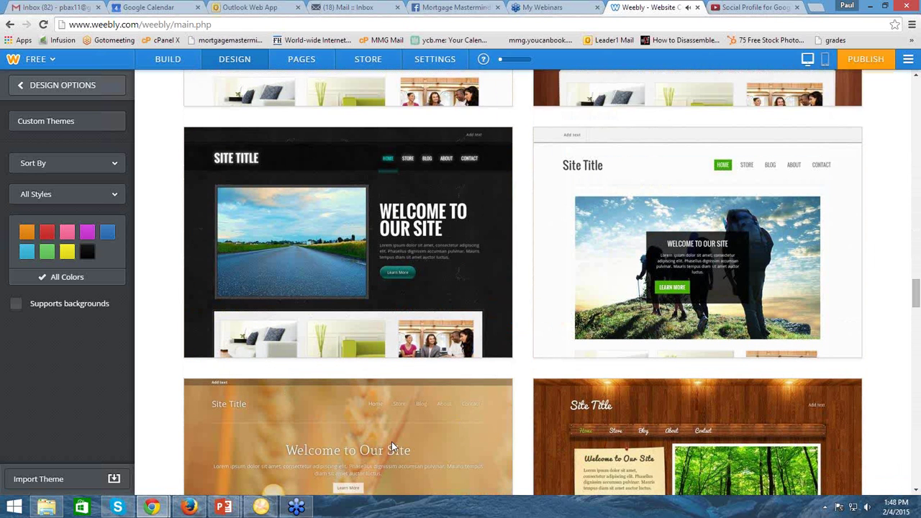
scroll(407, 432, down, 1)
scroll(407, 431, down, 2)
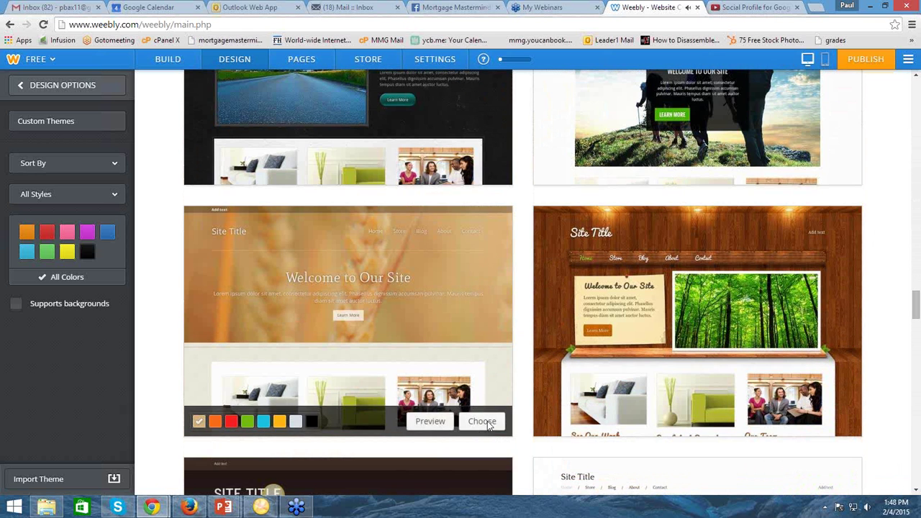
Choose the wheat-field theme and close the Upgrade Your Site popup.
click(483, 428)
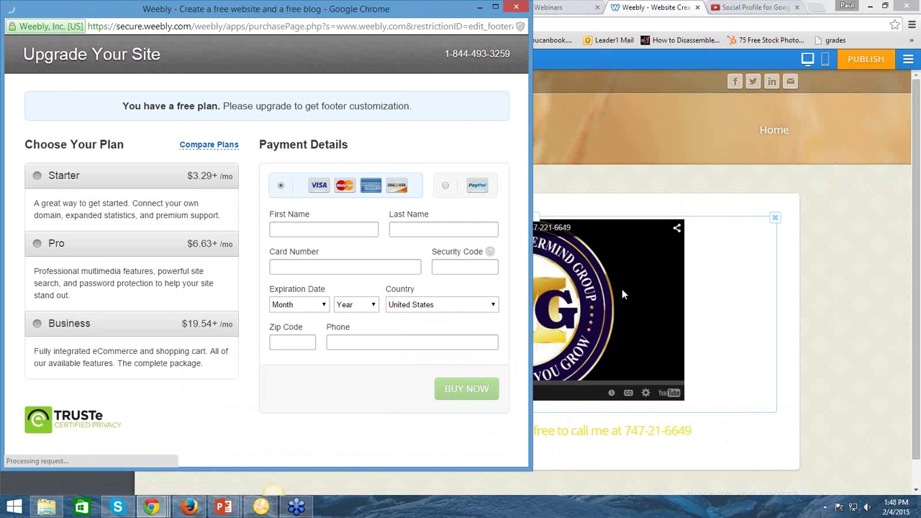
click(640, 295)
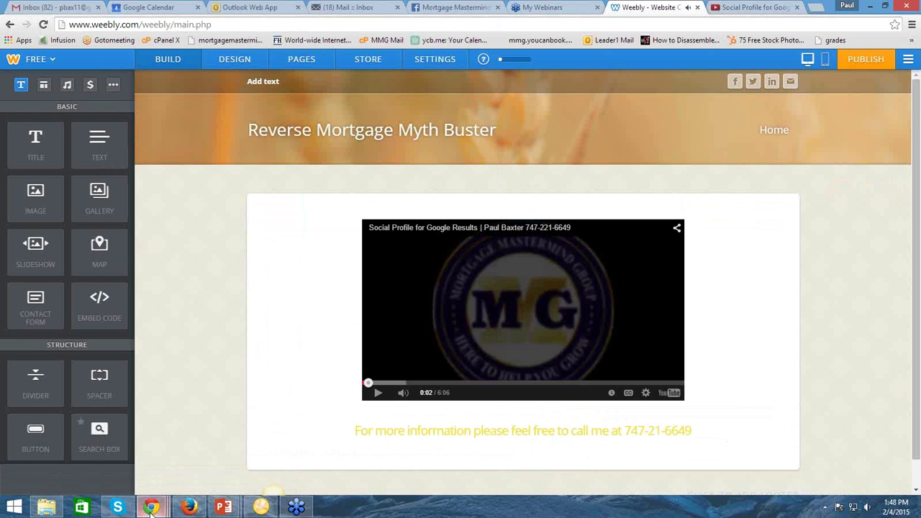
mouse_move(152, 507)
click(367, 446)
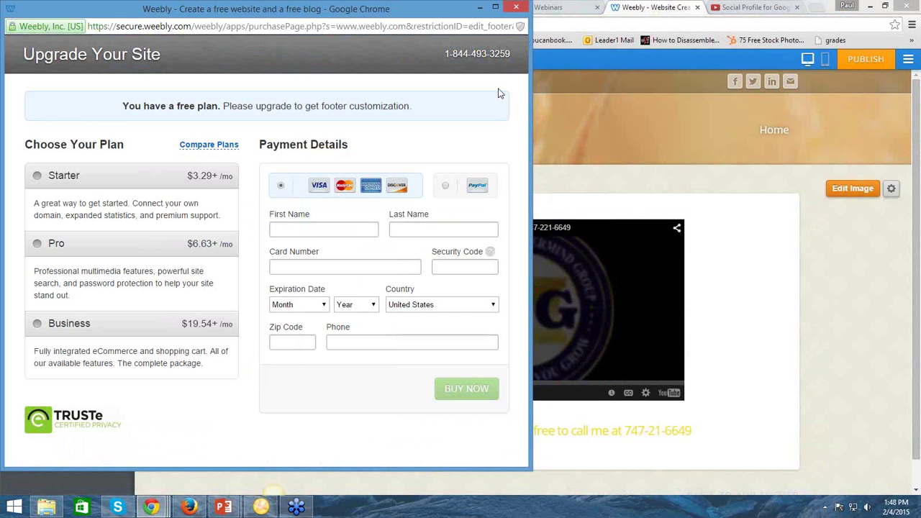
click(518, 8)
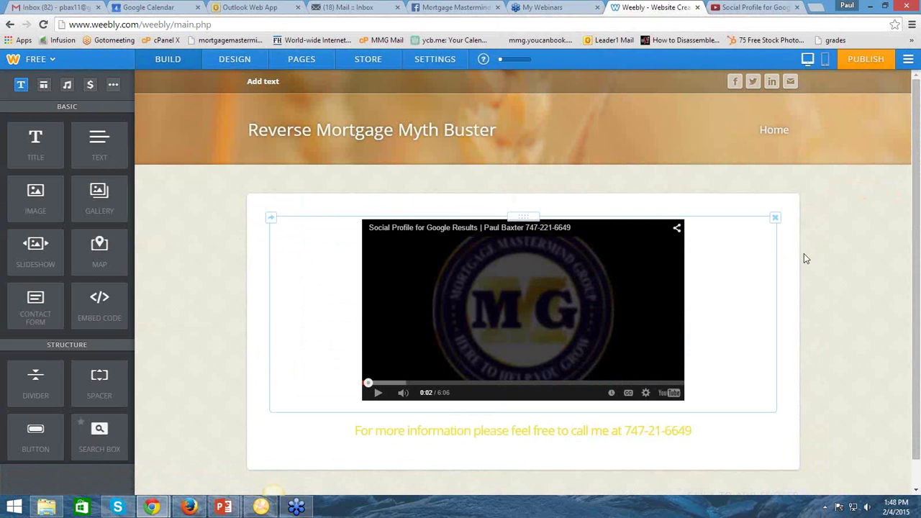
scroll(835, 259, down, 1)
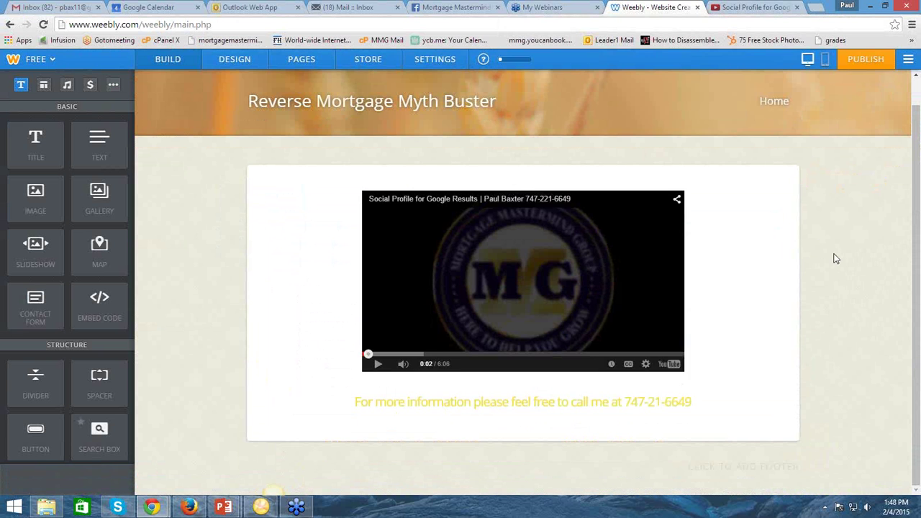
scroll(834, 258, up, 1)
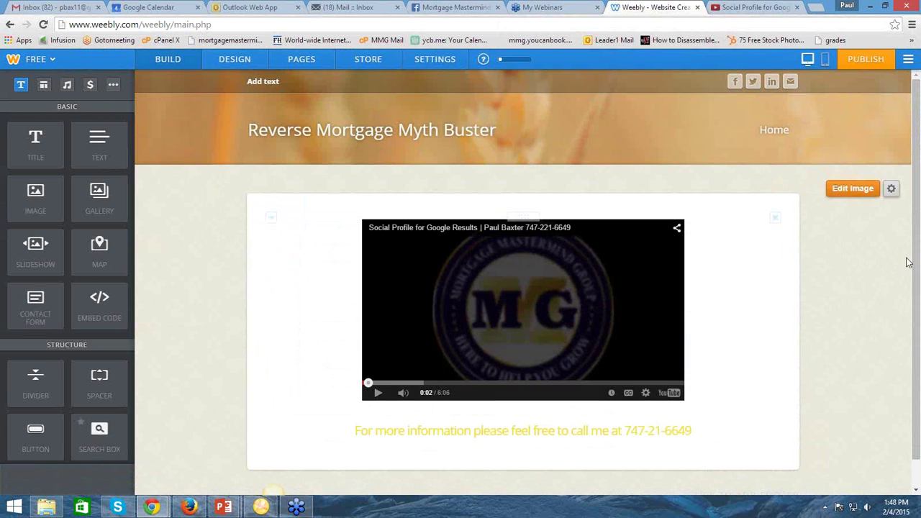